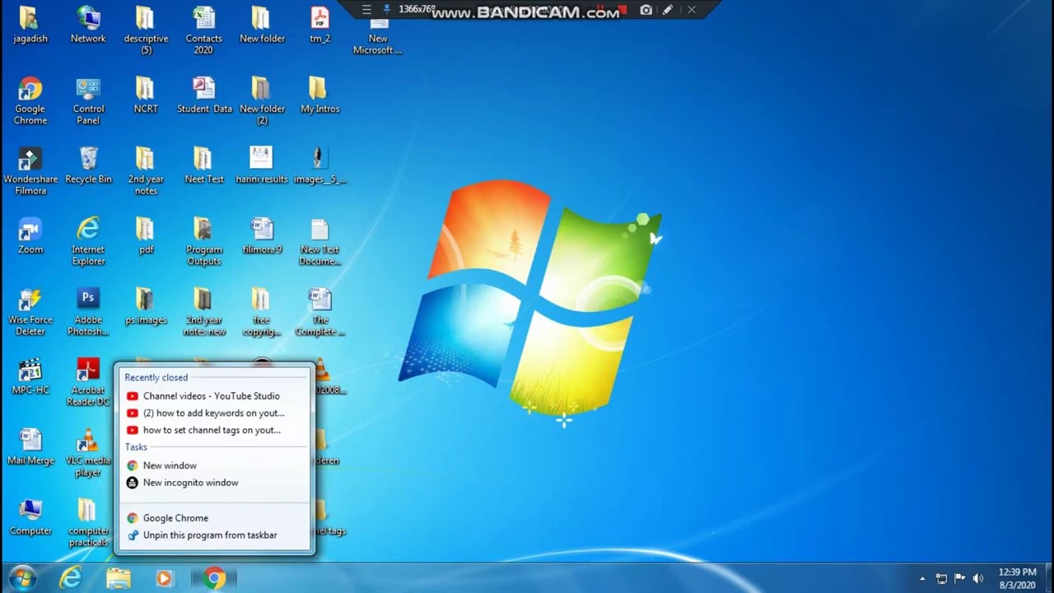
- Start Google Chrome, go to the own YouTube channel's page and open its YouTube Studio dashboard
{"action": "left_click", "coordinate": [175, 519]}
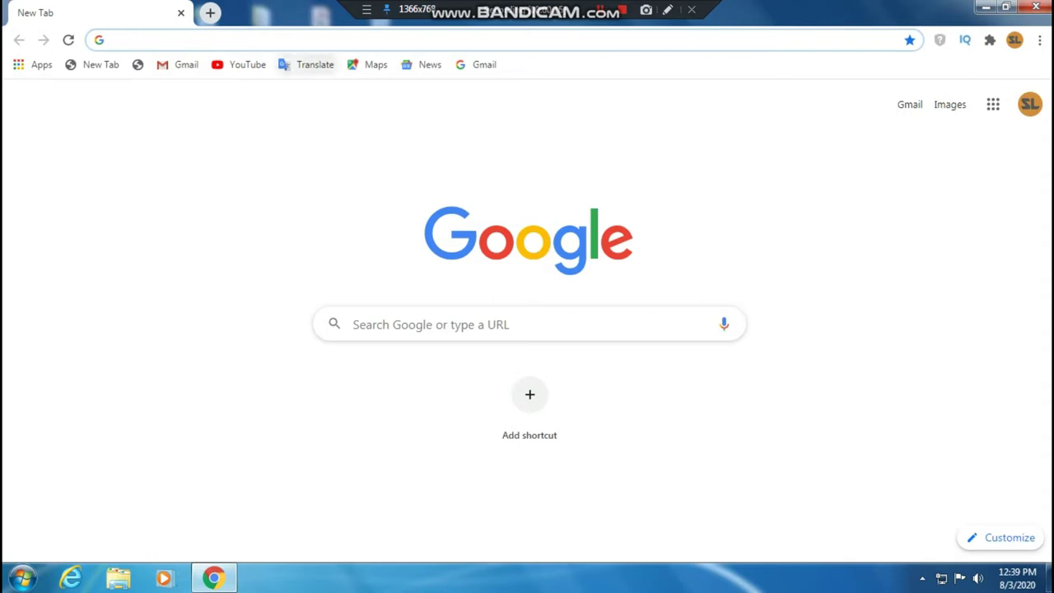
{"action": "left_click", "coordinate": [240, 64]}
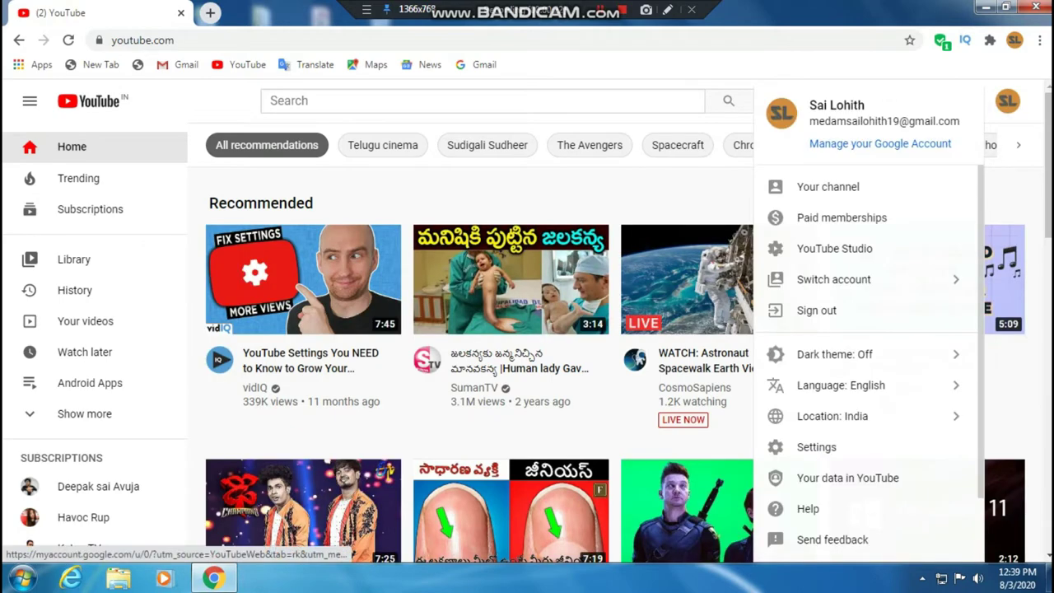
{"action": "left_click", "coordinate": [828, 186]}
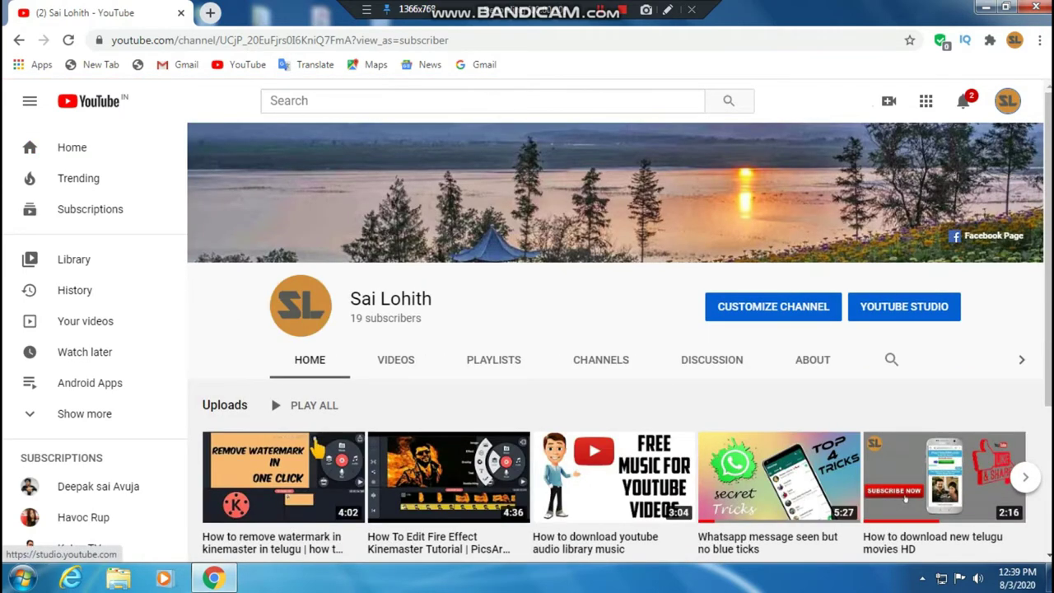
{"action": "left_click", "coordinate": [875, 307]}
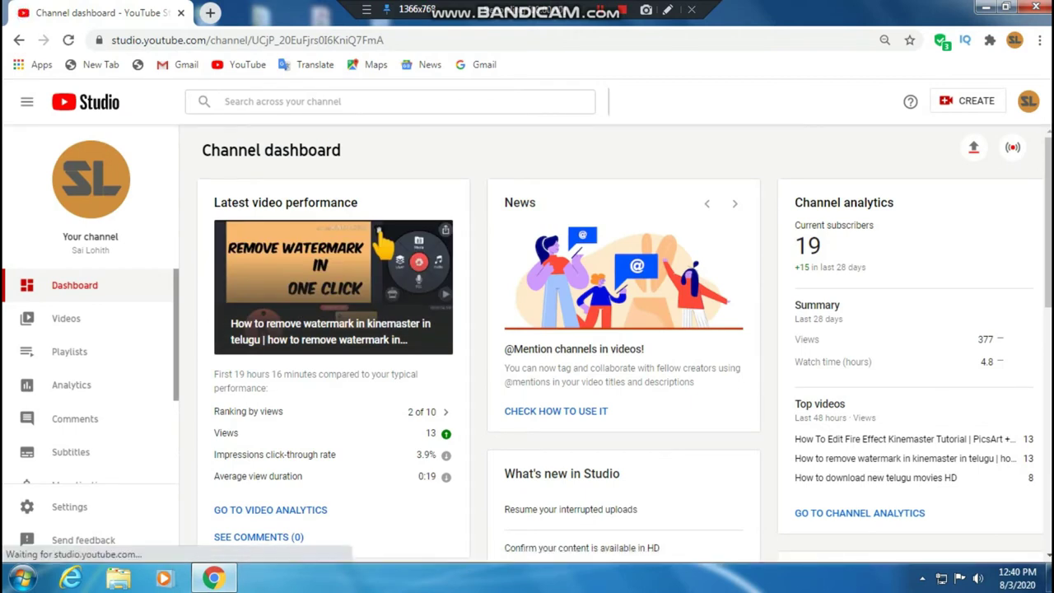
- View the Keywords field in the channel's basic info settings, and close the settings
{"action": "left_click", "coordinate": [69, 507]}
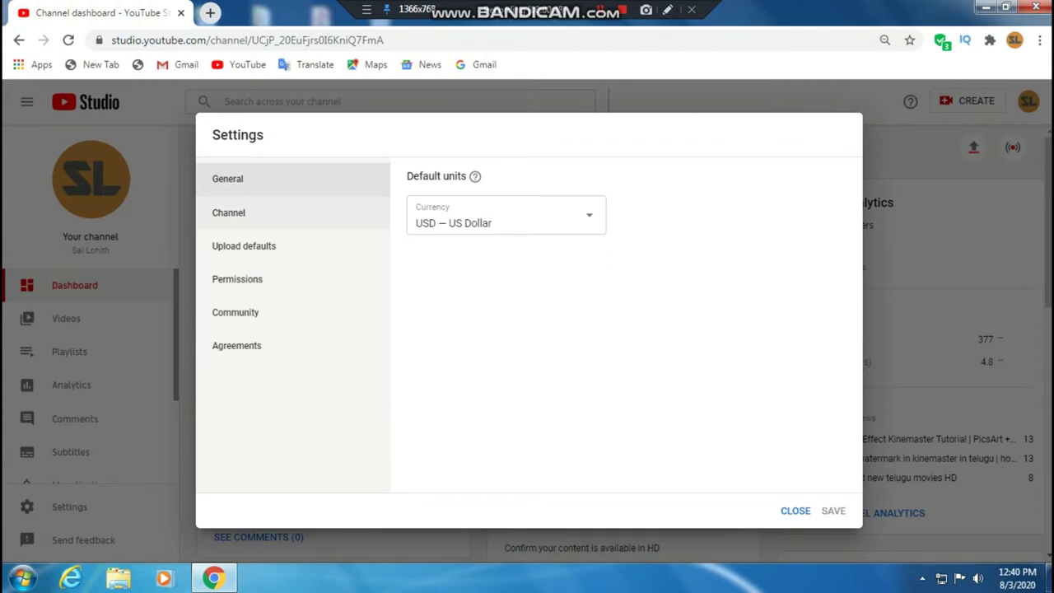
{"action": "left_click", "coordinate": [247, 212]}
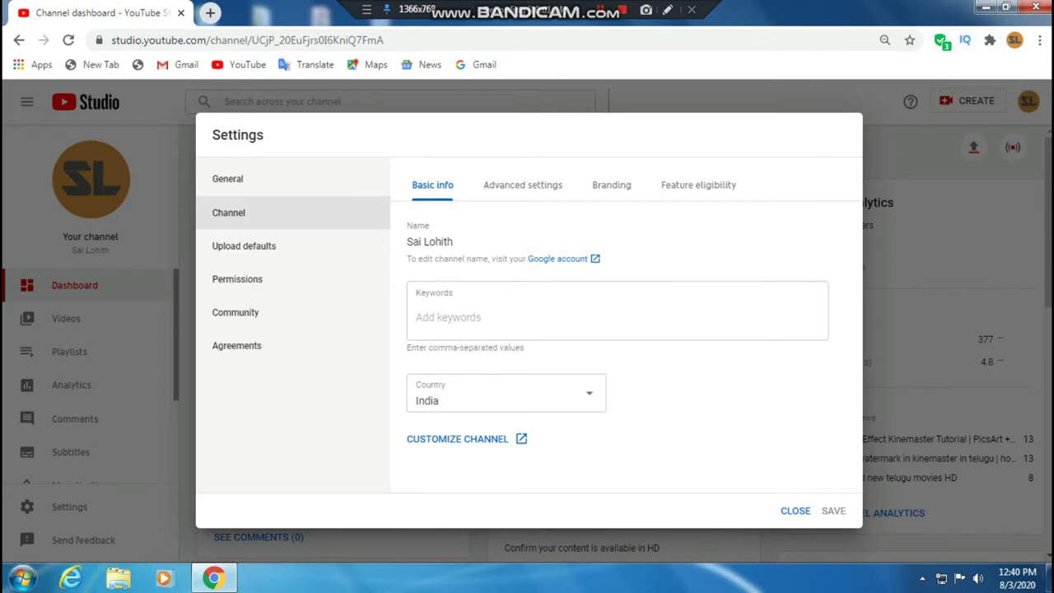
{"action": "key", "text": "Escape"}
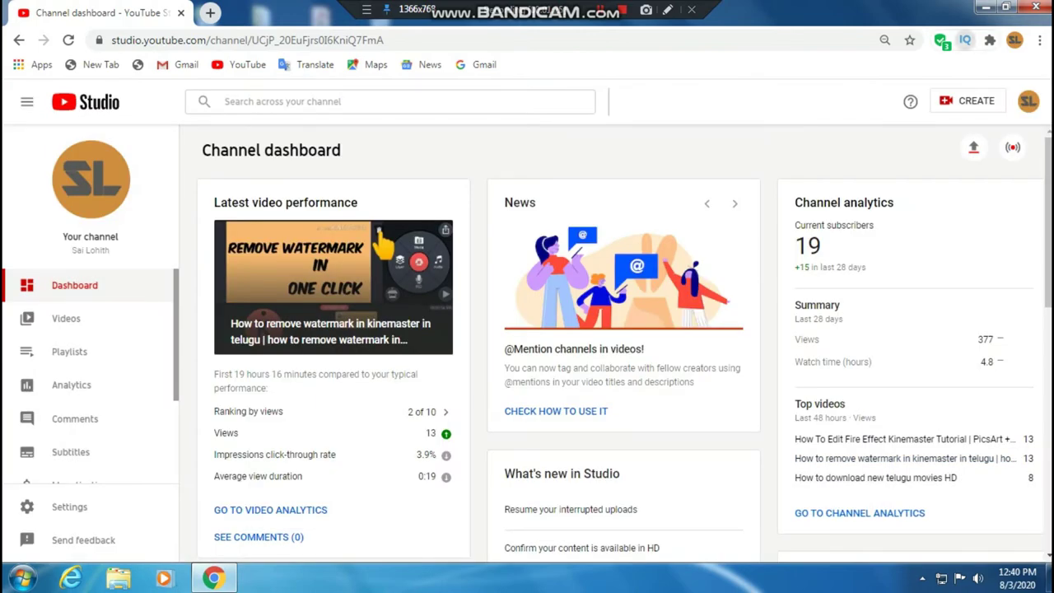
- Sign in to the vidIQ browser extension with the Google account
{"action": "left_click", "coordinate": [966, 40]}
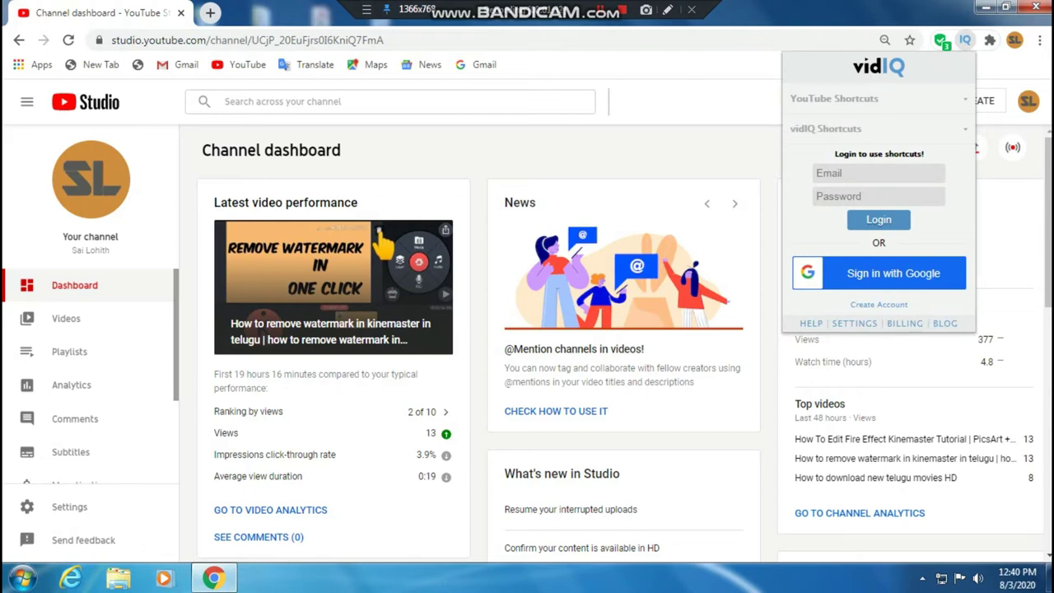
{"action": "left_click", "coordinate": [894, 273]}
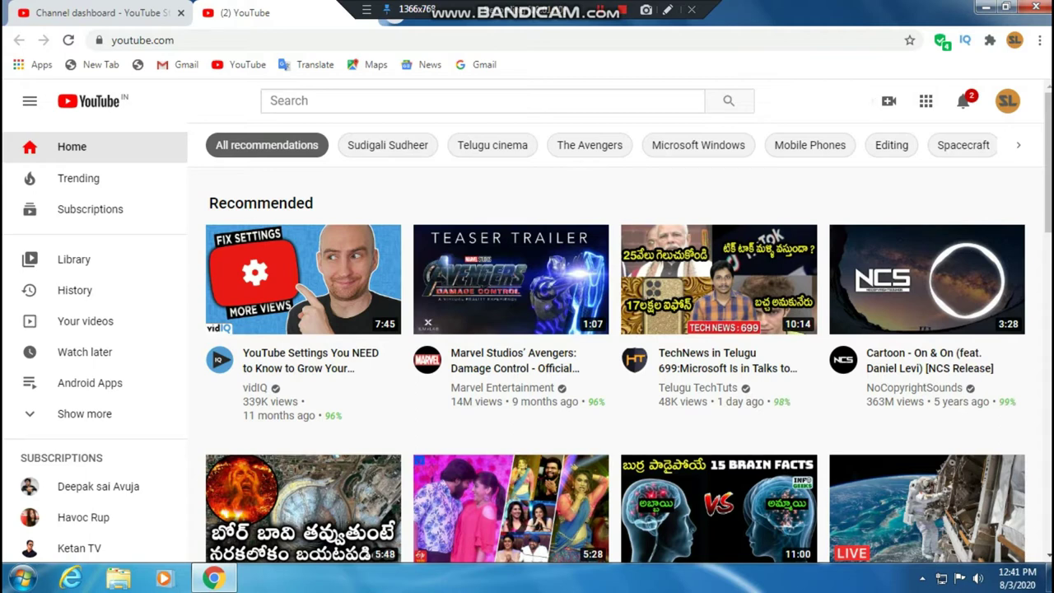
- Open the recommended vidIQ video "YouTube Settings You NEED to Know to Grow Your Channel" from the YouTube home page
{"action": "mouse_move", "coordinate": [387, 262]}
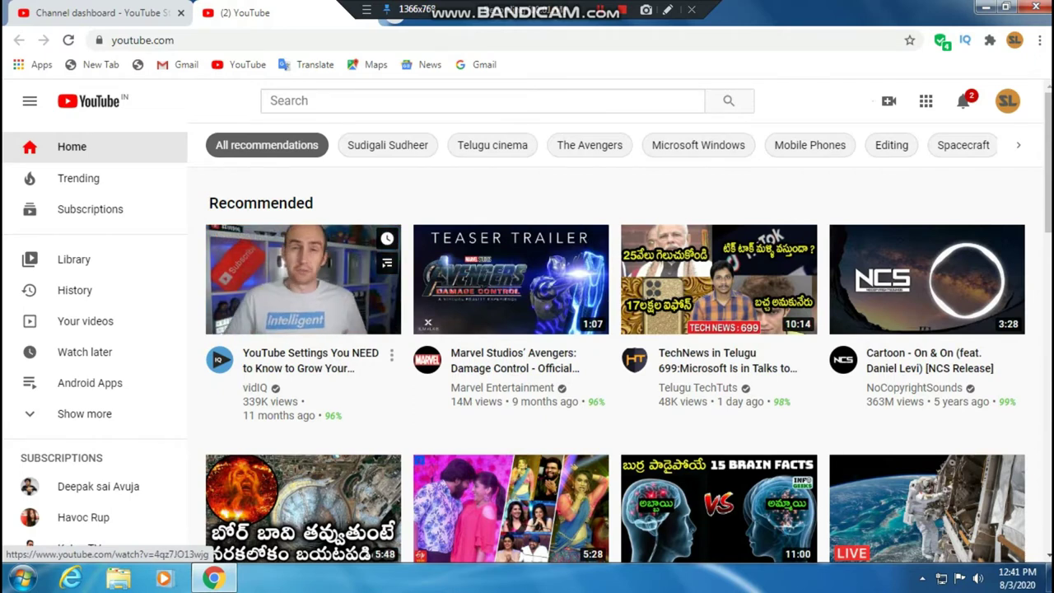
{"action": "right_click", "coordinate": [314, 281]}
{"action": "key", "text": "Escape"}
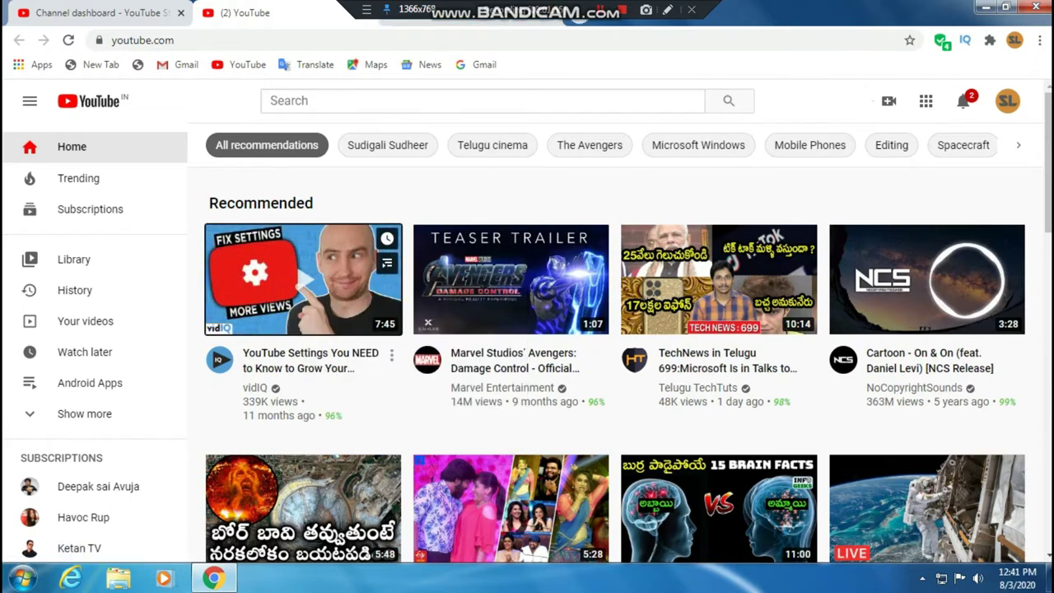
{"action": "left_click", "coordinate": [305, 280]}
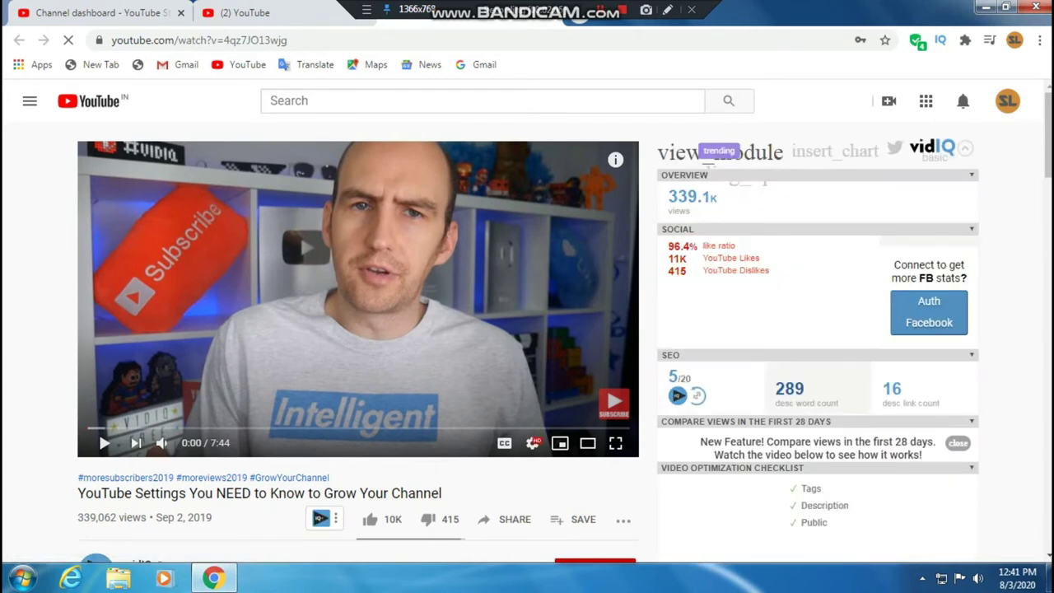
- Examine the video tags and channel tags that vidIQ lists for the open video
{"action": "scroll", "coordinate": [527, 329], "scroll_direction": "down", "scroll_amount": 2}
{"action": "scroll", "coordinate": [527, 329], "scroll_direction": "down", "scroll_amount": 2}
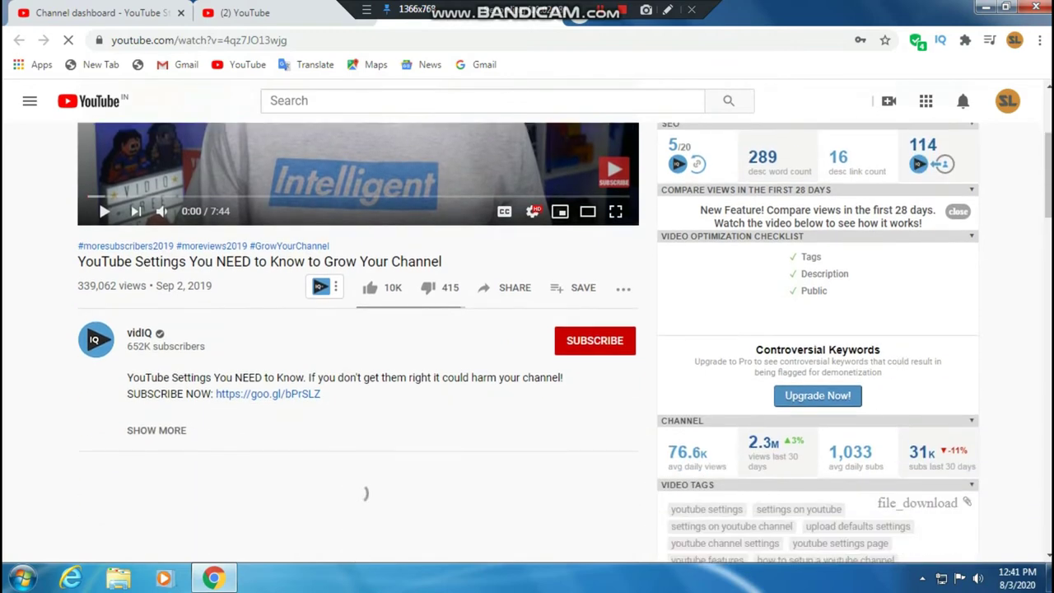
{"action": "scroll", "coordinate": [527, 330], "scroll_direction": "down", "scroll_amount": 2}
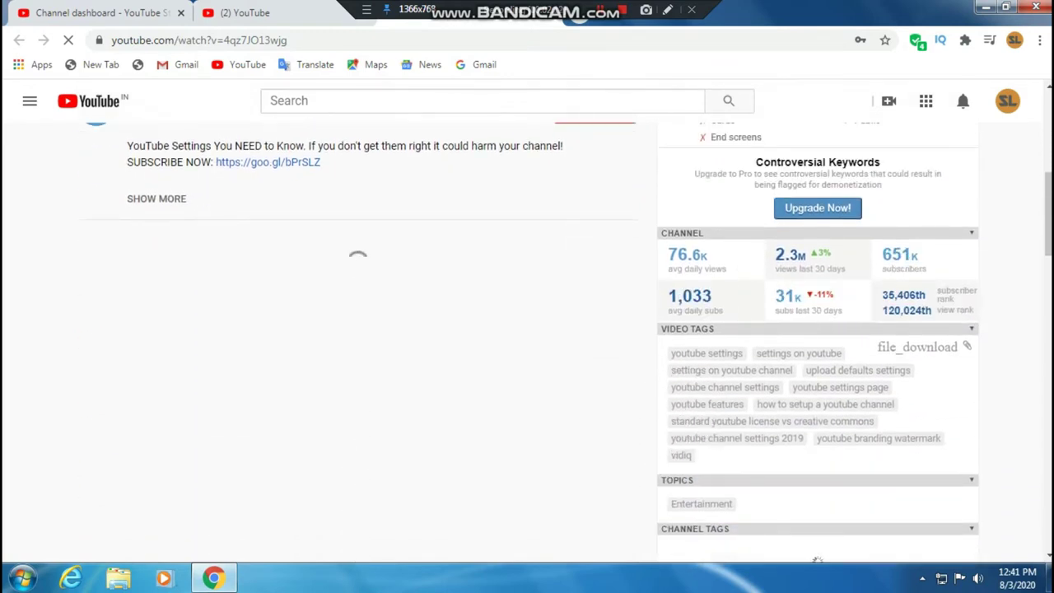
{"action": "scroll", "coordinate": [527, 330], "scroll_direction": "down", "scroll_amount": 2}
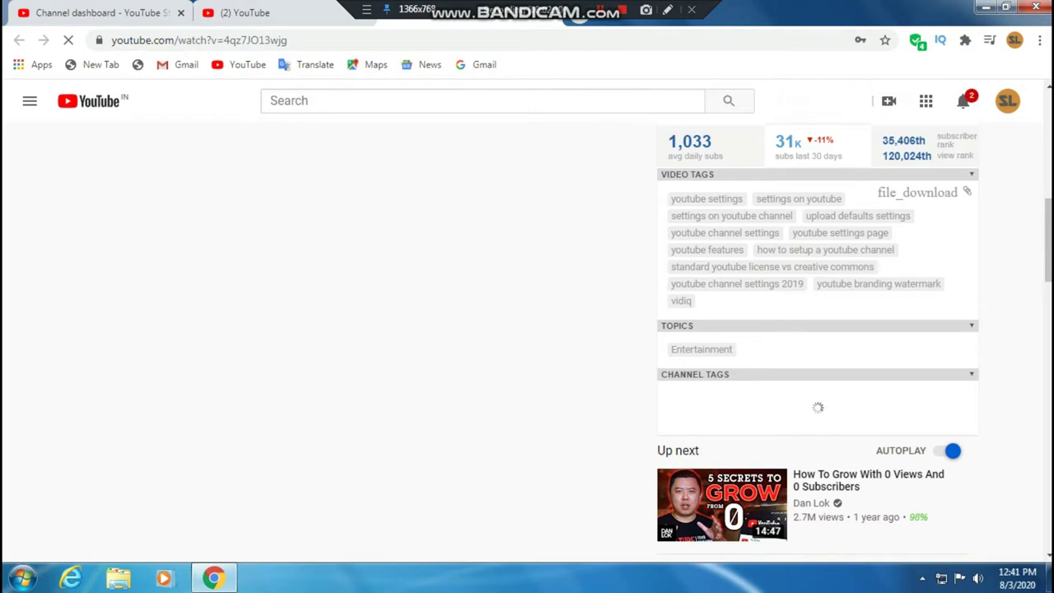
{"action": "scroll", "coordinate": [818, 330], "scroll_direction": "up", "scroll_amount": 2}
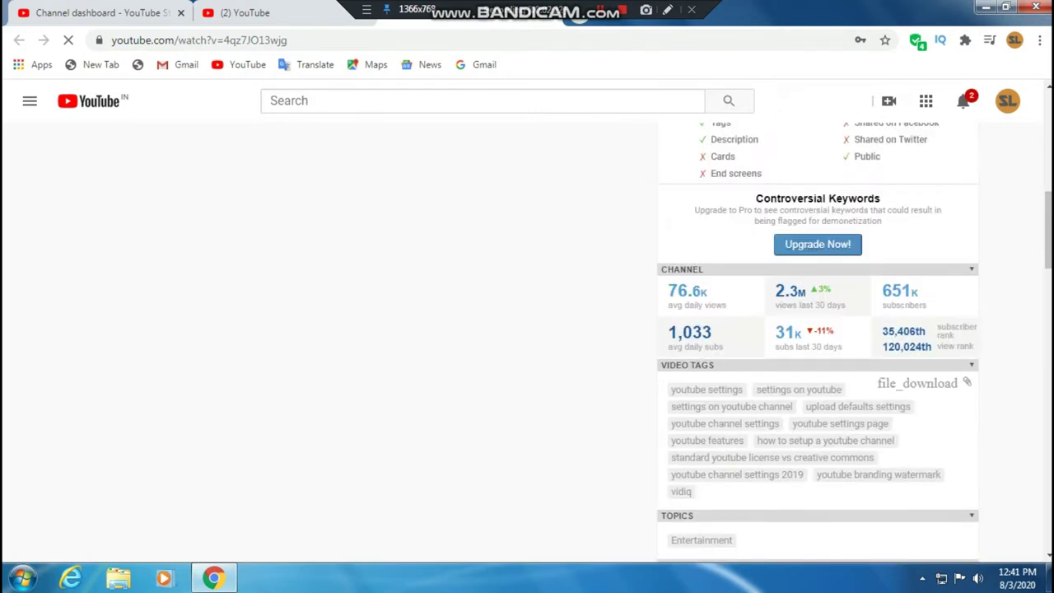
{"action": "scroll", "coordinate": [818, 329], "scroll_direction": "down", "scroll_amount": 3}
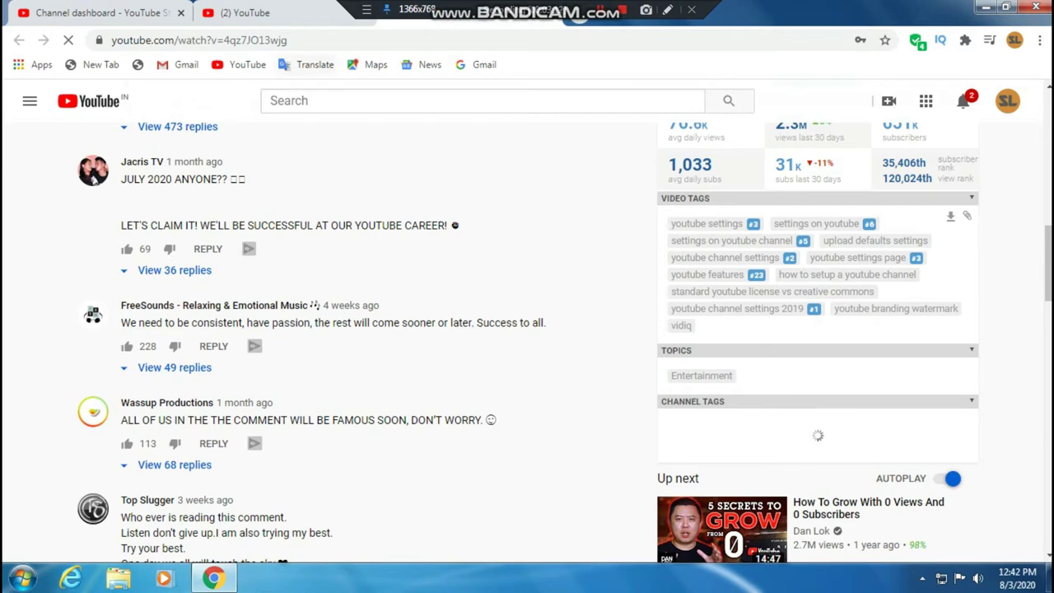
{"action": "scroll", "coordinate": [330, 247], "scroll_direction": "down", "scroll_amount": 1}
{"action": "scroll", "coordinate": [329, 330], "scroll_direction": "down", "scroll_amount": 1}
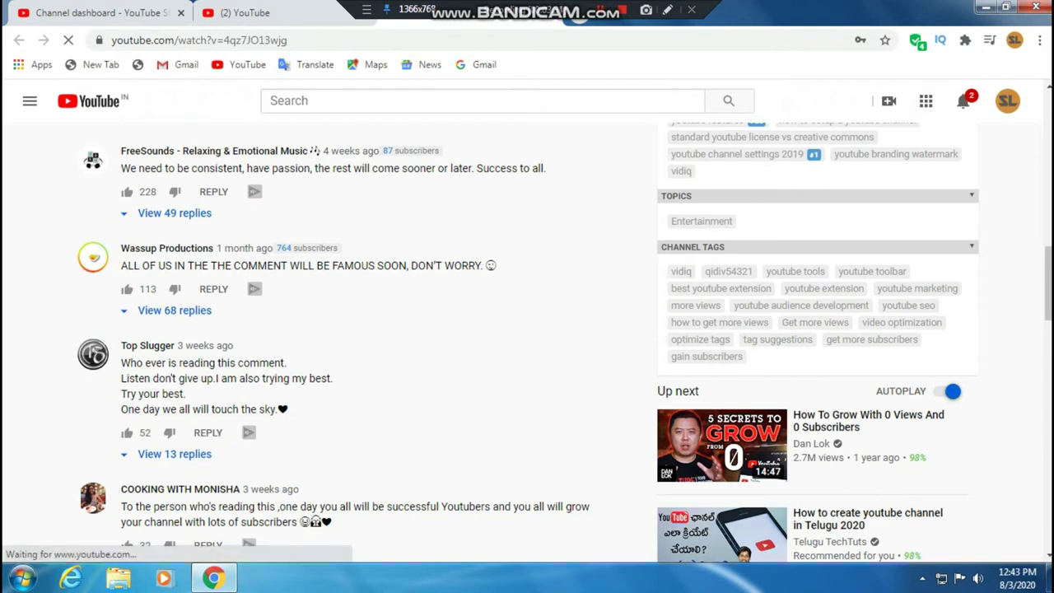
- Copy the channel tag "vidiq" from the video's vidIQ channel tags
{"action": "left_click_drag", "start_coordinate": [670, 271], "coordinate": [692, 271]}
{"action": "right_click", "coordinate": [675, 273]}
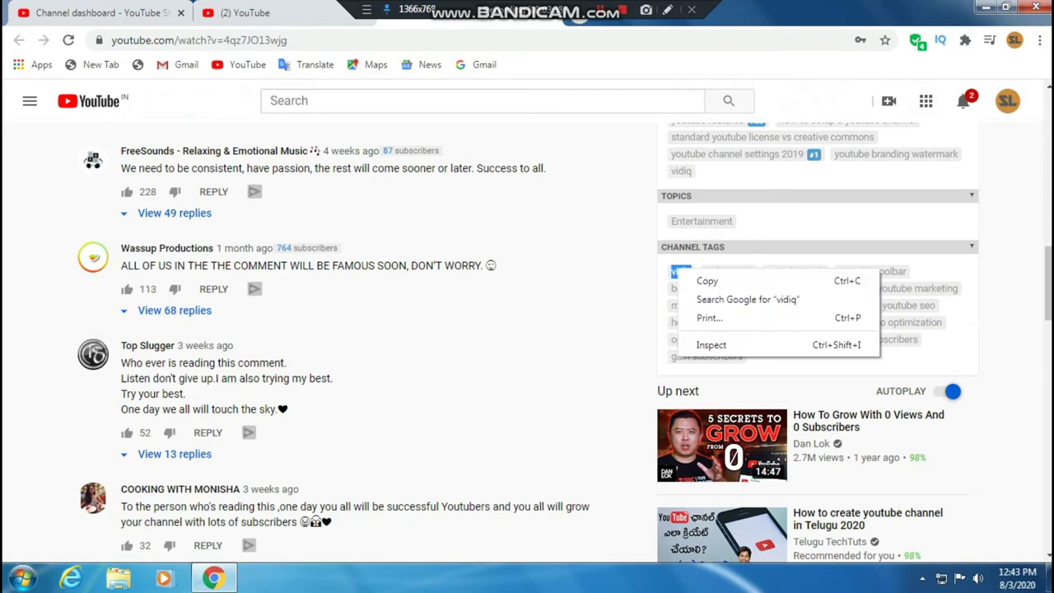
{"action": "left_click", "coordinate": [701, 280]}
- Return to the YouTube Studio dashboard and open the channel's basic info settings
{"action": "key", "text": "ctrl+1"}
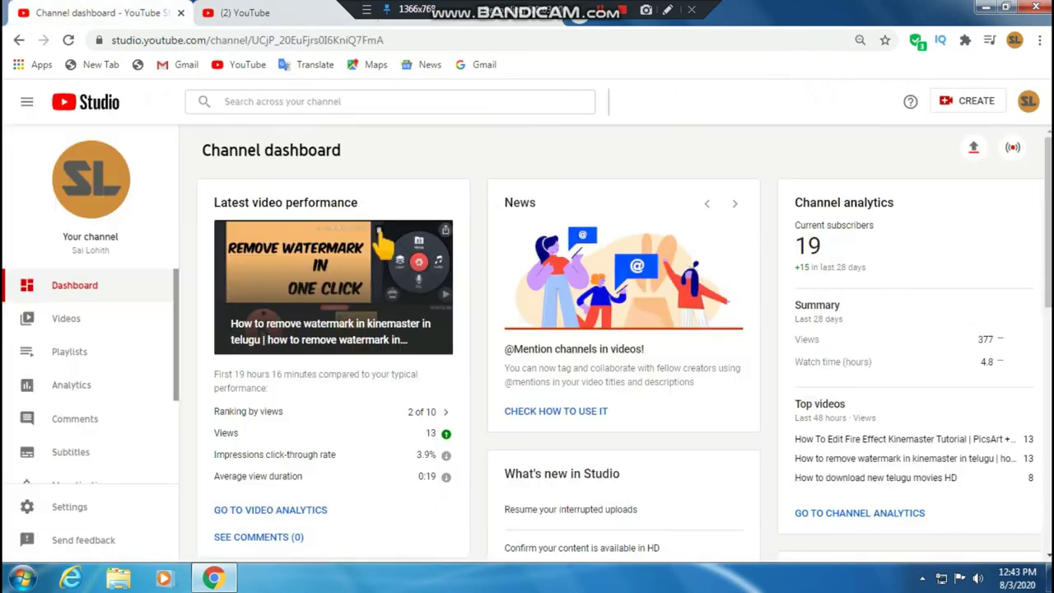
{"action": "left_click", "coordinate": [69, 506]}
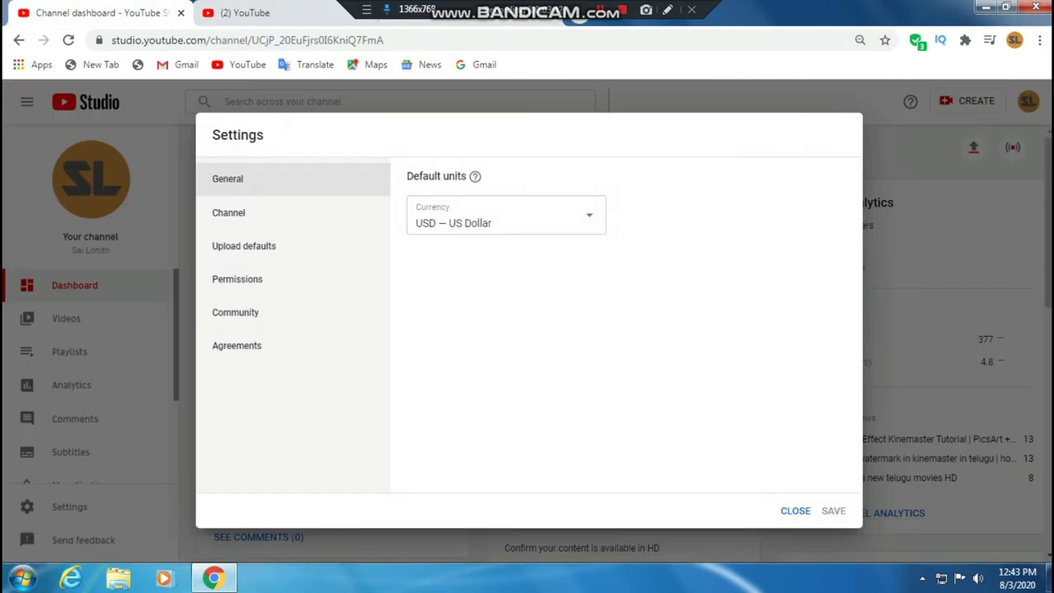
{"action": "left_click", "coordinate": [228, 213]}
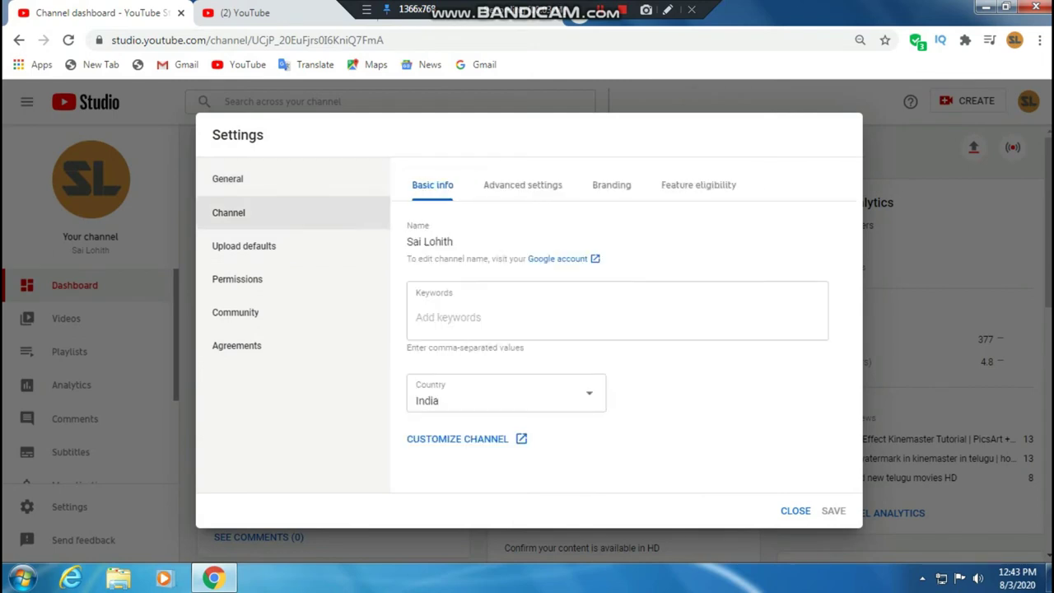
- Try adding the copied tag "vidiq" as a channel keyword, and remove it again
{"action": "left_click", "coordinate": [576, 317]}
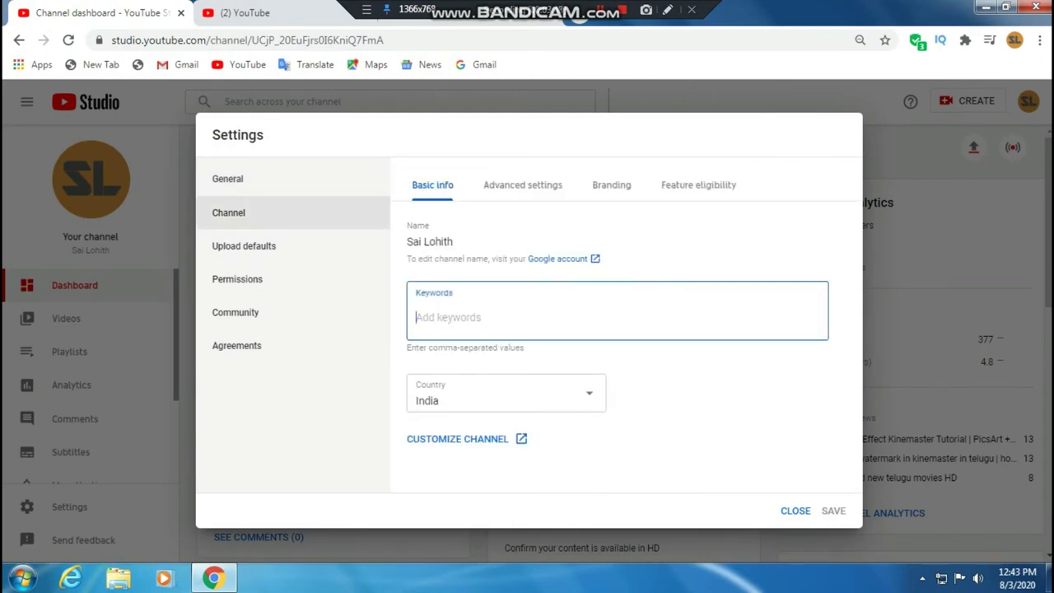
{"action": "key", "text": "ctrl+v"}
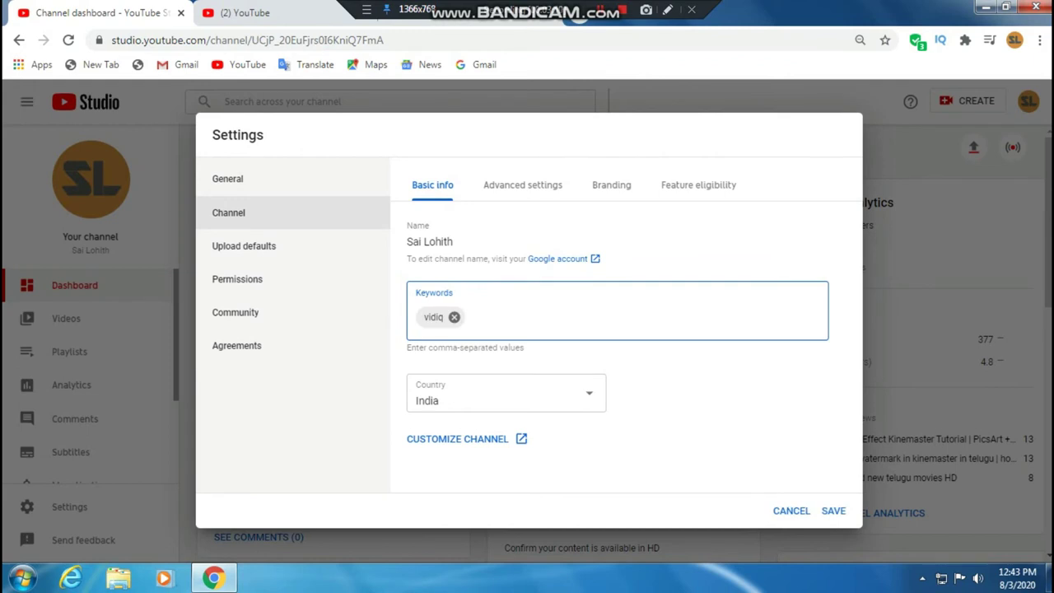
{"action": "left_click", "coordinate": [454, 317]}
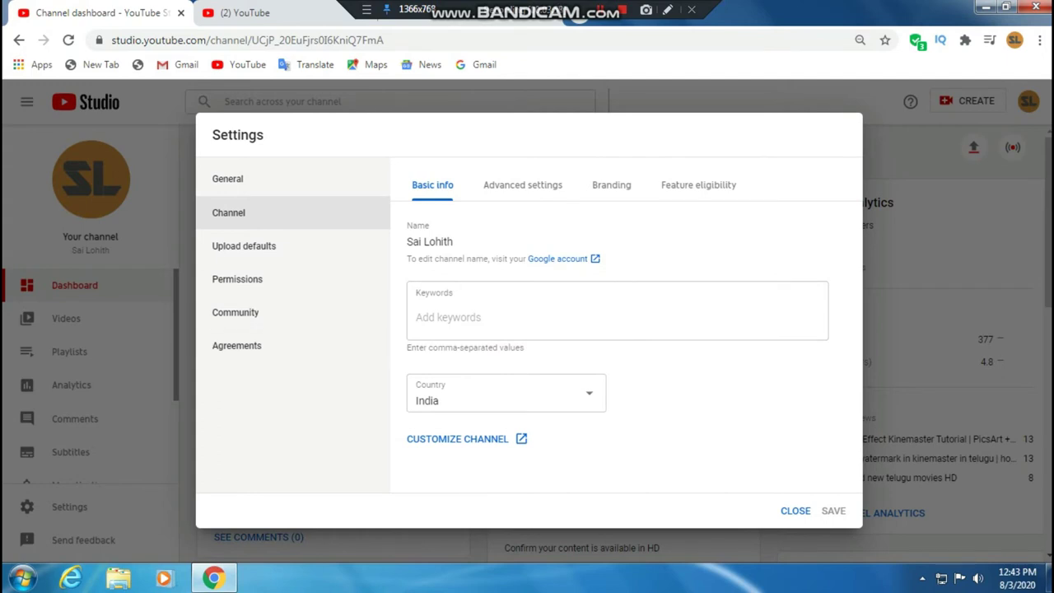
- Open the "channel keywords" Word document from the "channel tags" folder on the desktop and look through its keyword list
{"action": "left_click", "coordinate": [214, 578]}
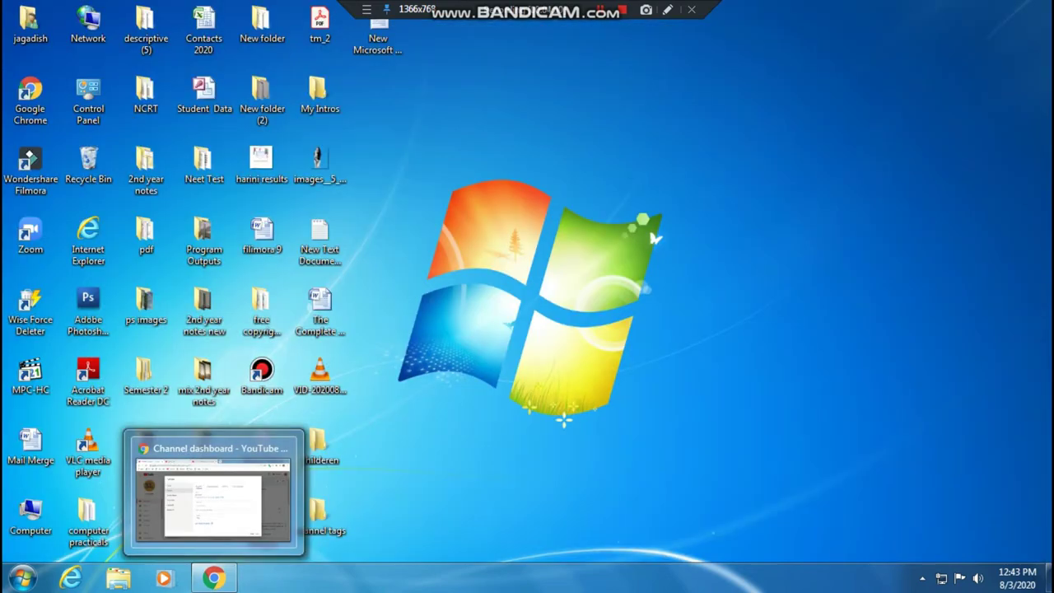
{"action": "double_click", "coordinate": [318, 515]}
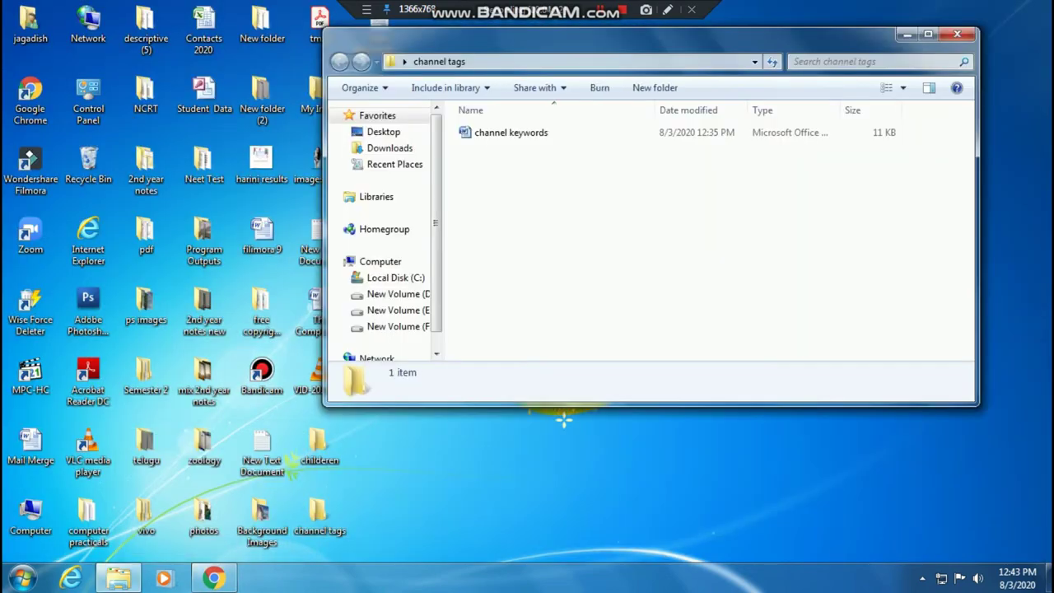
{"action": "key", "text": "Down"}
{"action": "key", "text": "Return"}
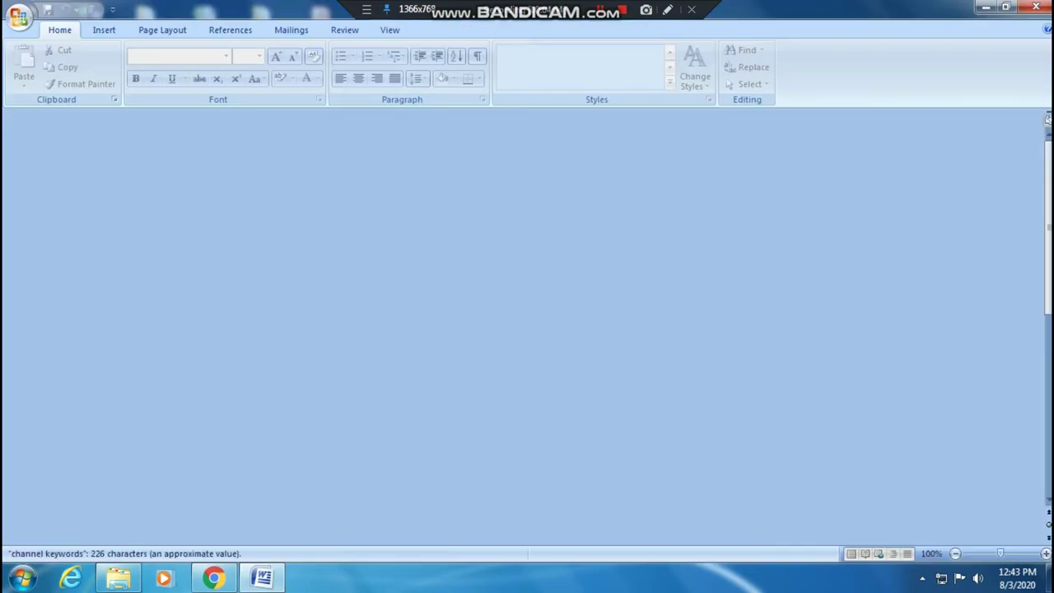
{"action": "scroll", "coordinate": [532, 338], "scroll_direction": "down", "scroll_amount": 8}
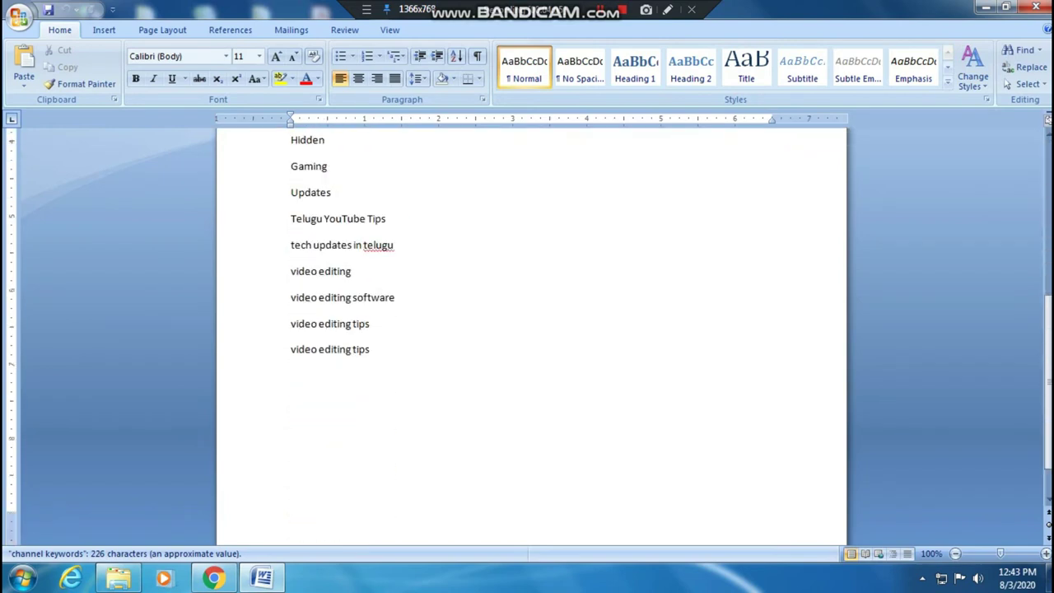
{"action": "scroll", "coordinate": [532, 338], "scroll_direction": "up", "scroll_amount": 4}
{"action": "scroll", "coordinate": [532, 338], "scroll_direction": "up", "scroll_amount": 3}
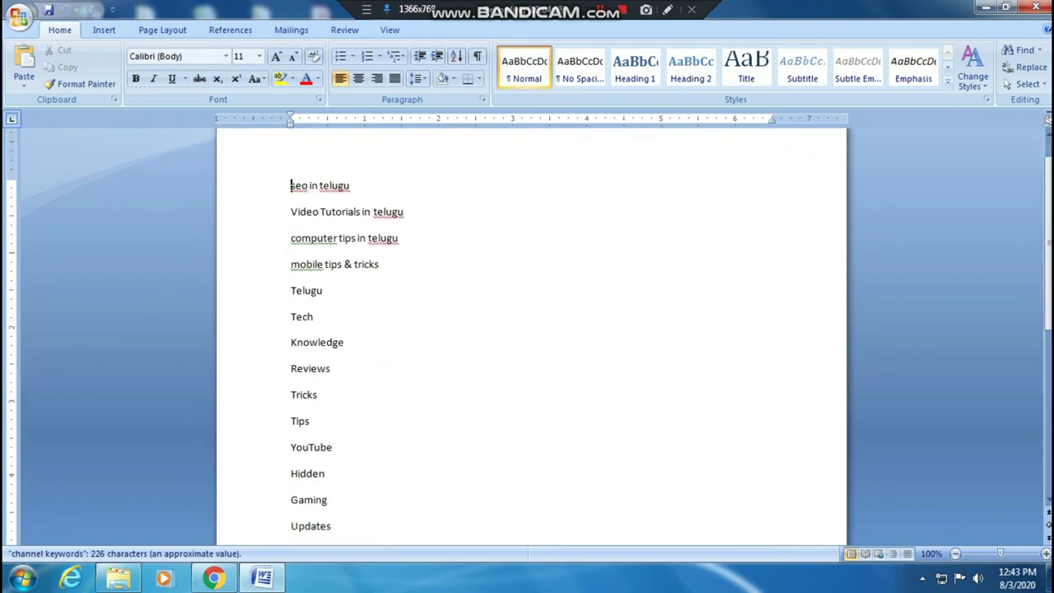
- Cut the line "seo in telugu" from the Word document and paste it into the channel's Keywords field in Chrome
{"action": "left_click_drag", "start_coordinate": [307, 188], "coordinate": [354, 188]}
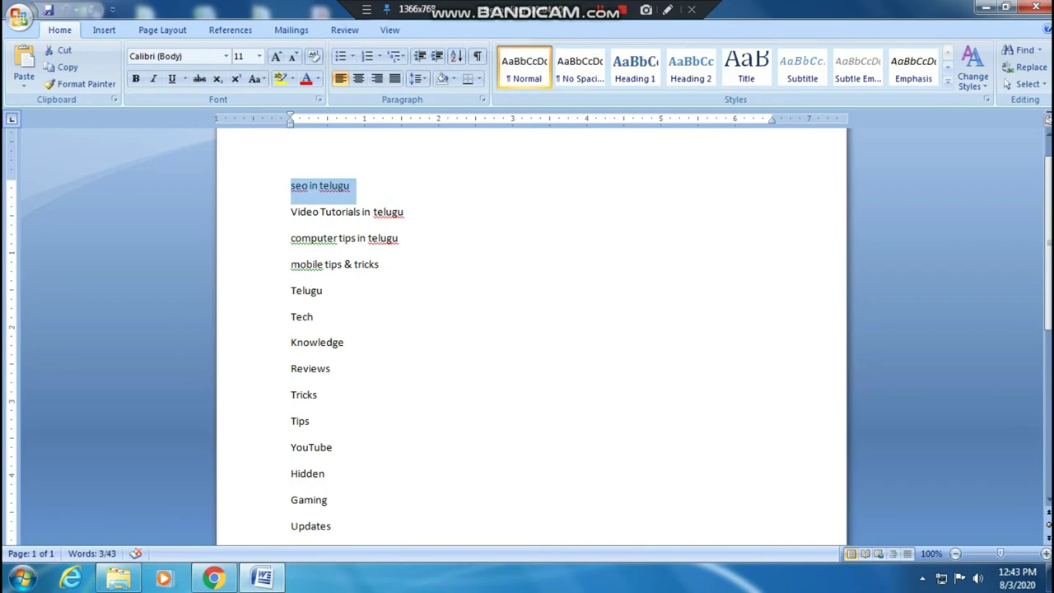
{"action": "right_click", "coordinate": [323, 188]}
{"action": "left_click", "coordinate": [354, 197]}
{"action": "key", "text": "alt+Tab"}
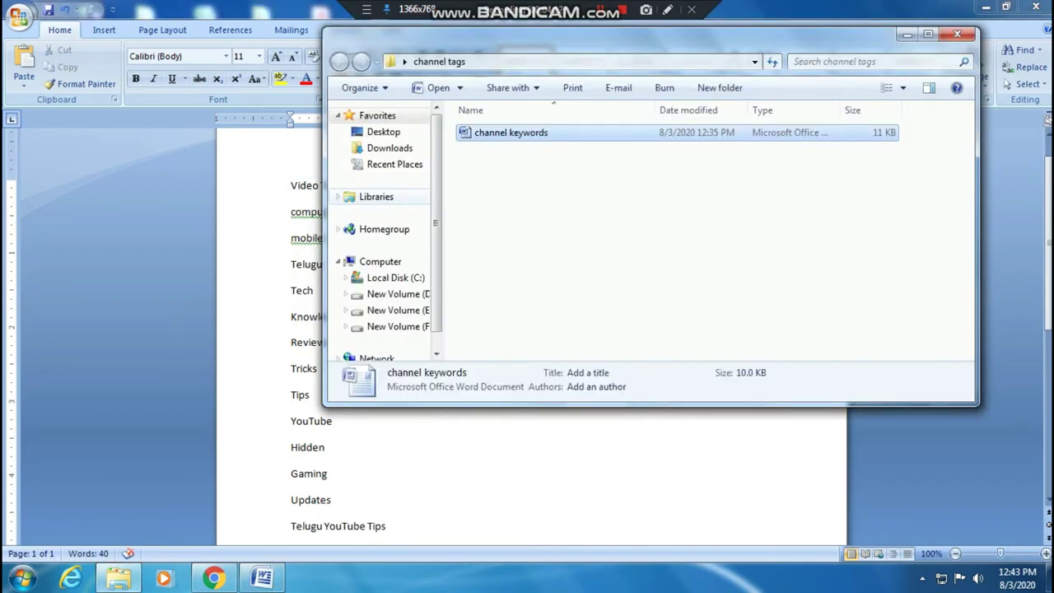
{"action": "key", "text": "alt+Tab"}
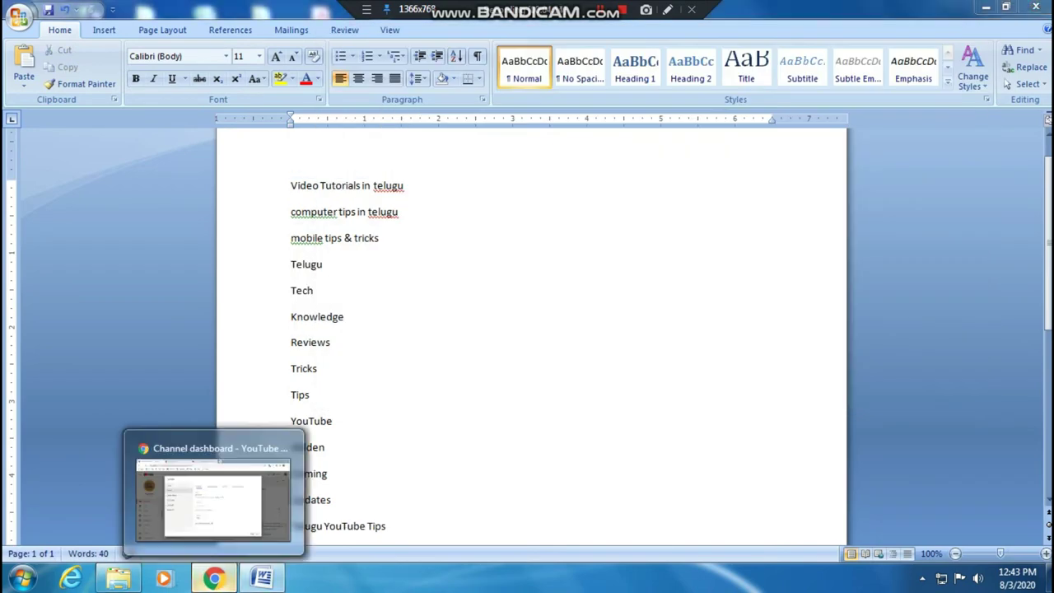
{"action": "left_click", "coordinate": [214, 578]}
{"action": "left_click", "coordinate": [416, 317]}
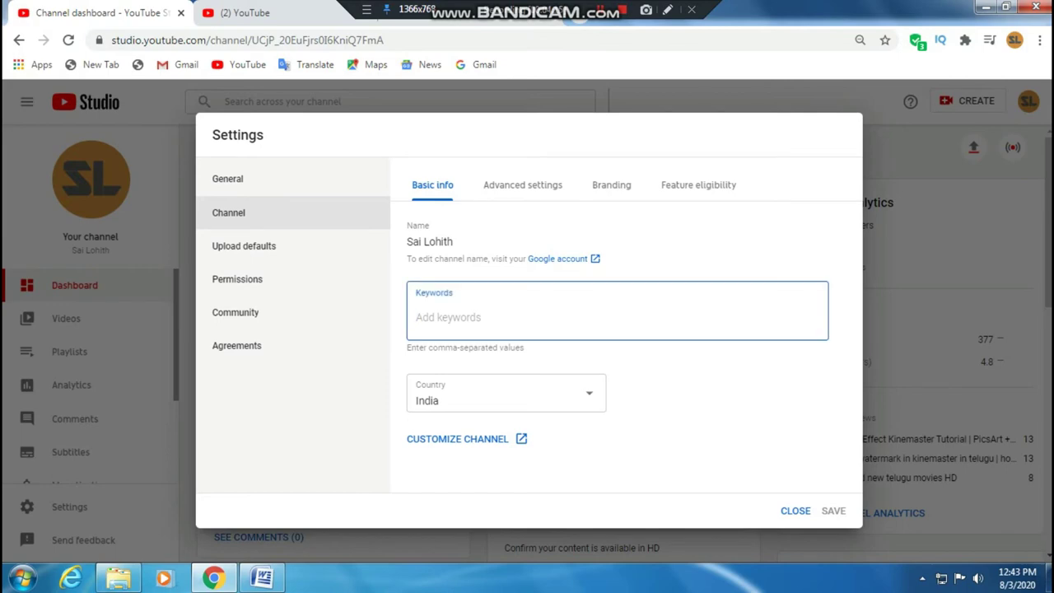
{"action": "key", "text": "ctrl+v"}
- Cut the line "Video Tutorials in telugu" from the Word document and paste it into the channel's Keywords field in Chrome
{"action": "key", "text": "alt+Tab"}
{"action": "key", "text": "shift+End"}
{"action": "key", "text": "ctrl+c"}
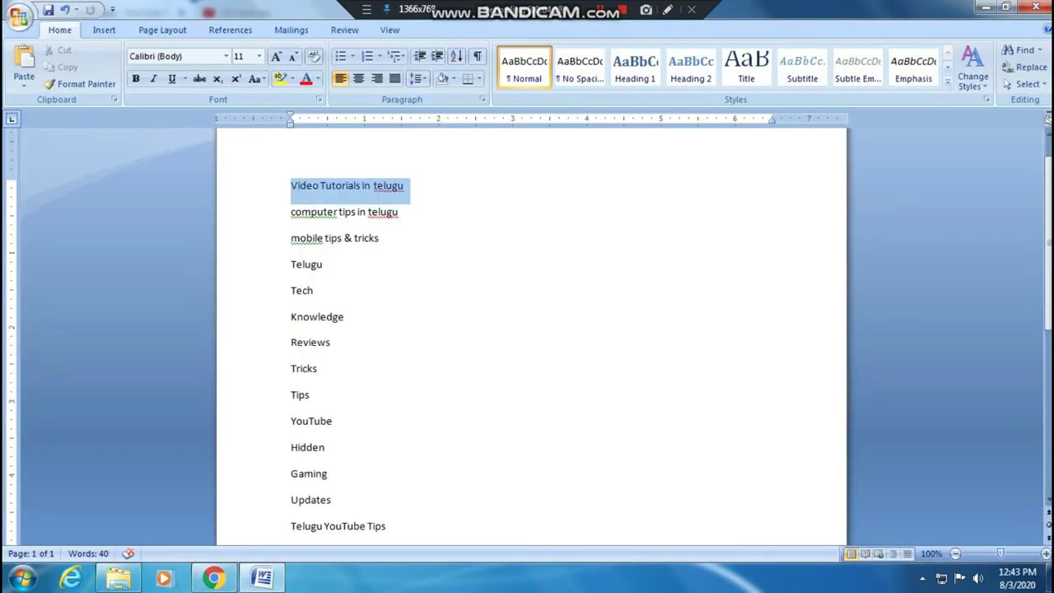
{"action": "key", "text": "shift+F10"}
{"action": "key", "text": "Return"}
{"action": "key", "text": "alt+Tab"}
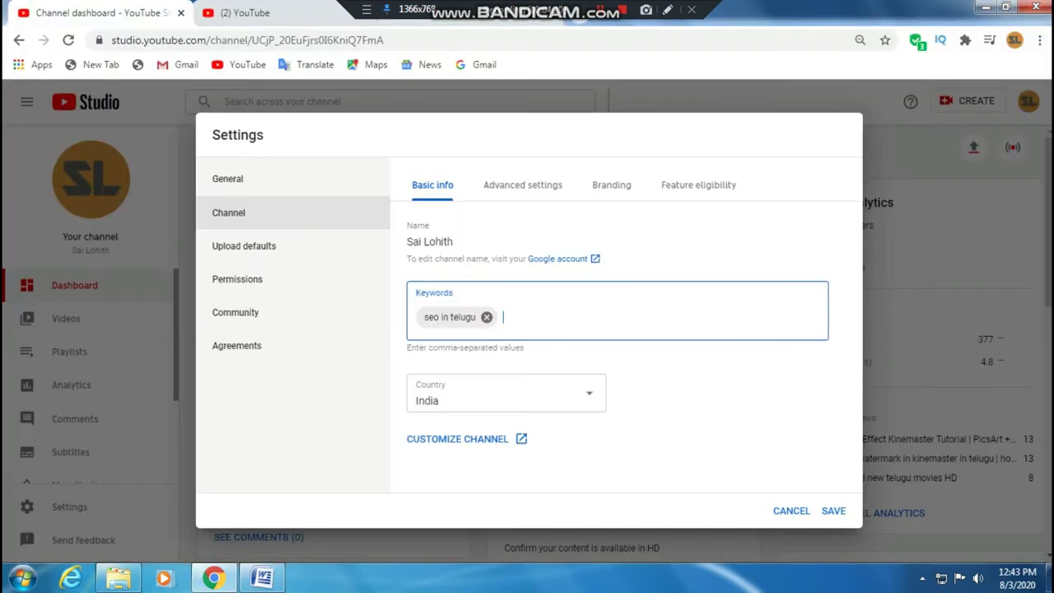
{"action": "key", "text": "ctrl+v"}
- Try adding the Word lines "Telugu" through "Updates" to the channel's Keywords field all at once, and remove the combined keyword
{"action": "key", "text": "alt+Tab"}
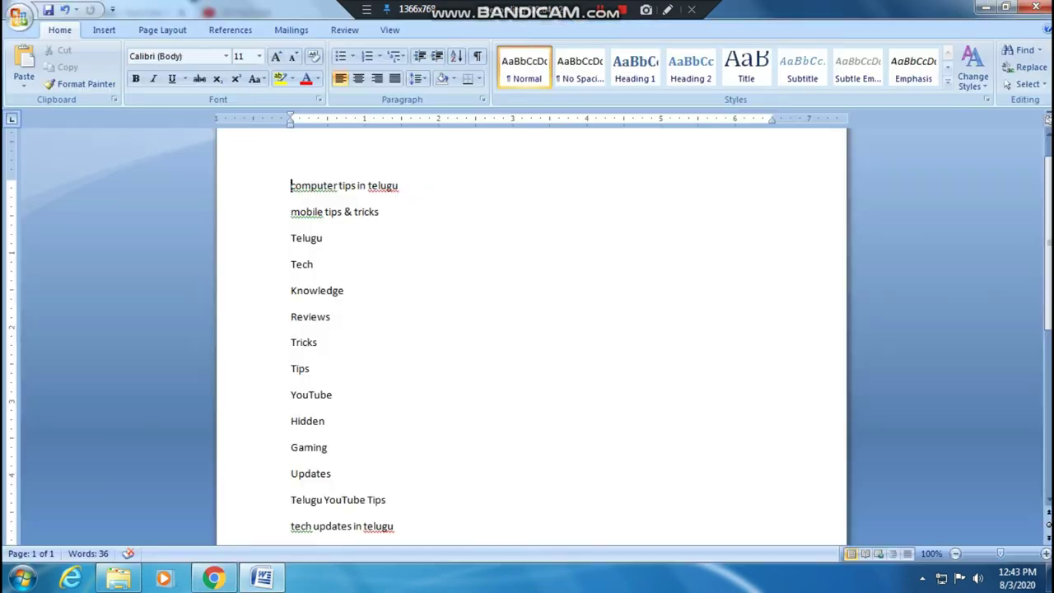
{"action": "left_click", "coordinate": [291, 238]}
{"action": "key", "text": "shift+Down"}
{"action": "key", "text": "shift+Down"}
{"action": "key", "text": "shift+Down"}
{"action": "key", "text": "shift+Down"}
{"action": "key", "text": "shift+Down"}
{"action": "key", "text": "shift+Down"}
{"action": "key", "text": "shift+Down"}
{"action": "key", "text": "shift+Down"}
{"action": "key", "text": "shift+Down"}
{"action": "key", "text": "shift+Down"}
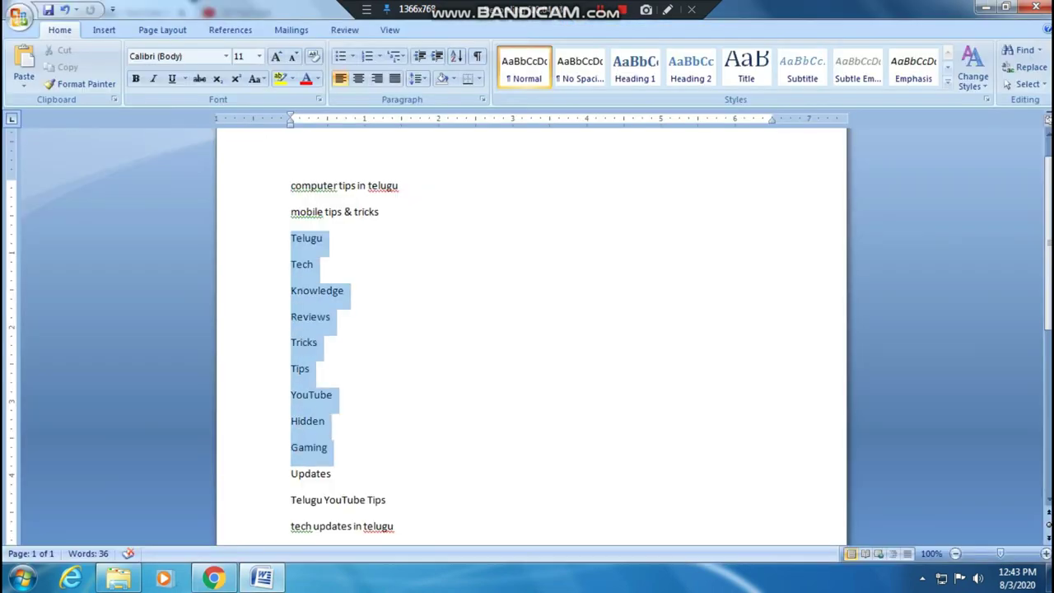
{"action": "key", "text": "shift+F10"}
{"action": "key", "text": "Return"}
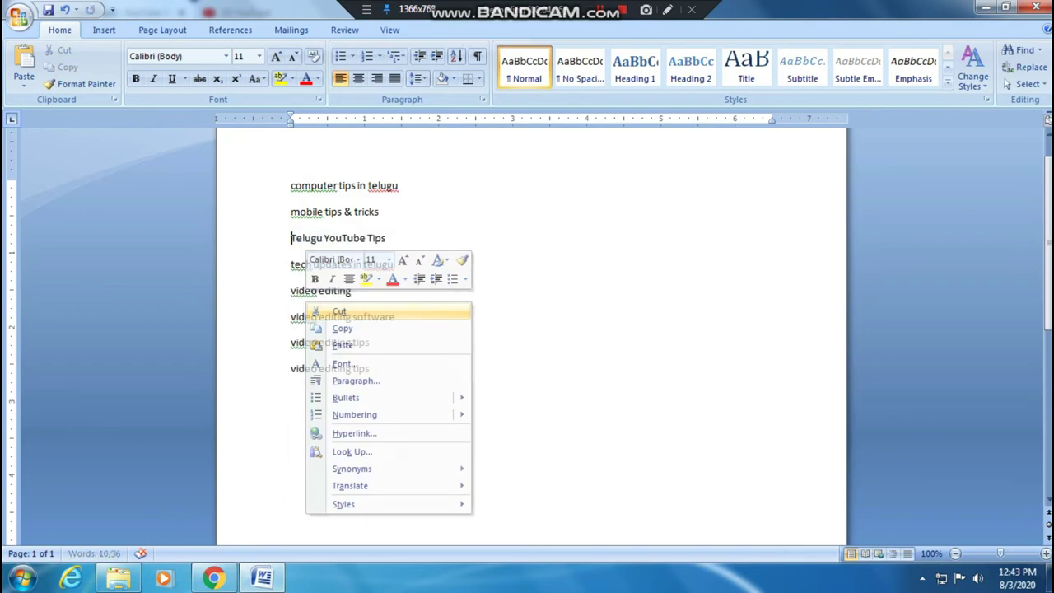
{"action": "key", "text": "alt+Tab"}
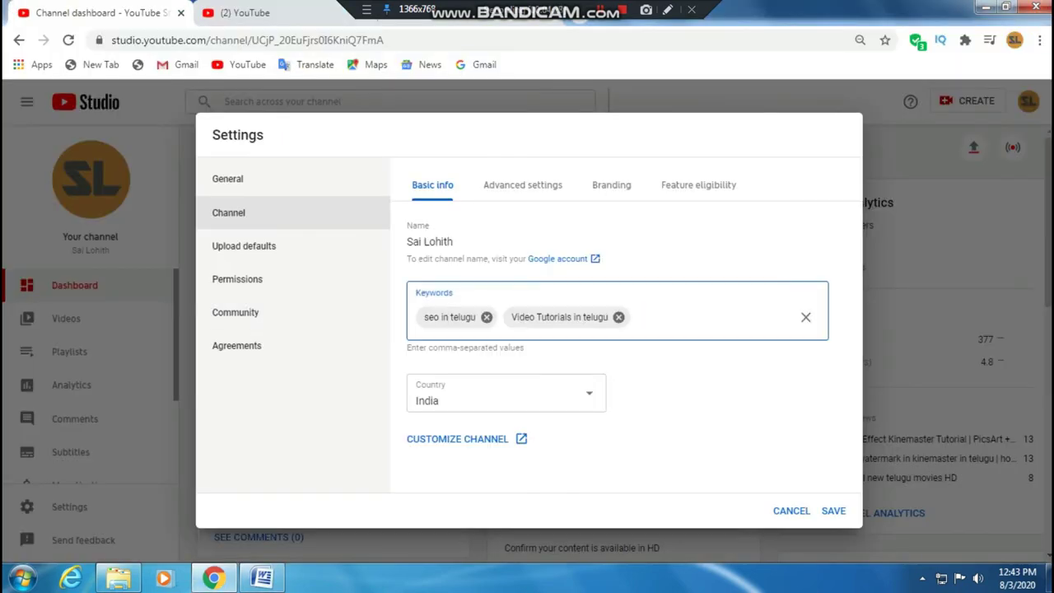
{"action": "key", "text": "ctrl+v"}
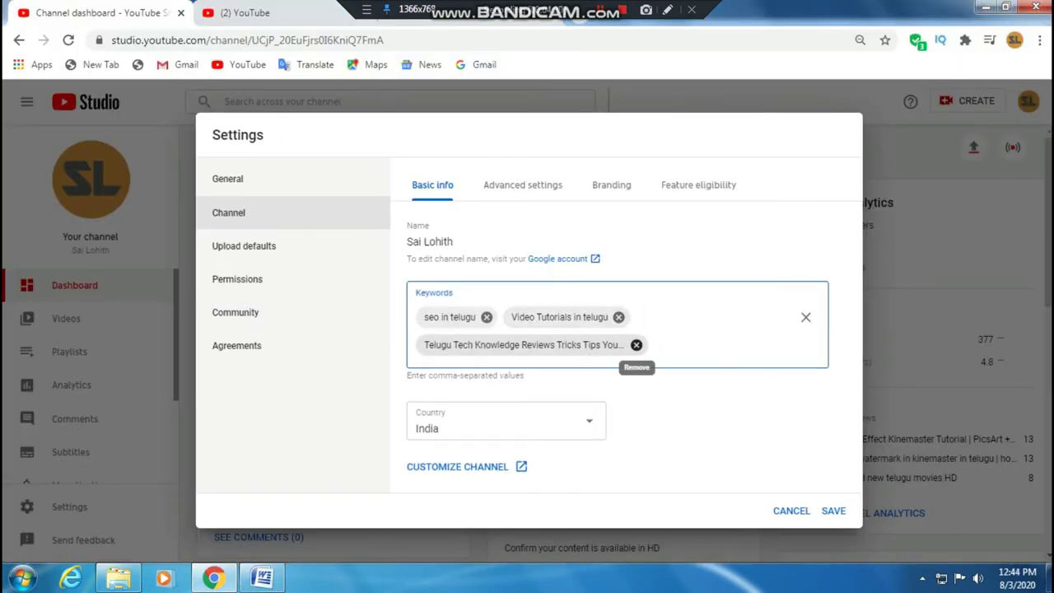
{"action": "left_click", "coordinate": [636, 344]}
- Paste the cut block of lines back into the Word document on a new line after the last "video editing tips"
{"action": "key", "text": "alt+Tab"}
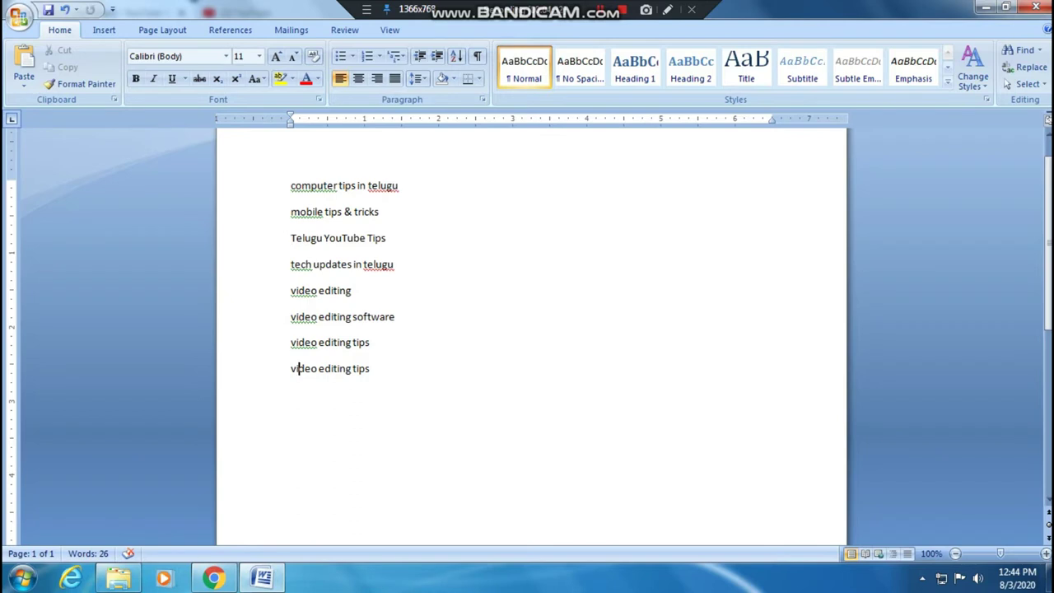
{"action": "key", "text": "End"}
{"action": "key", "text": "Return"}
{"action": "key", "text": "ctrl+v"}
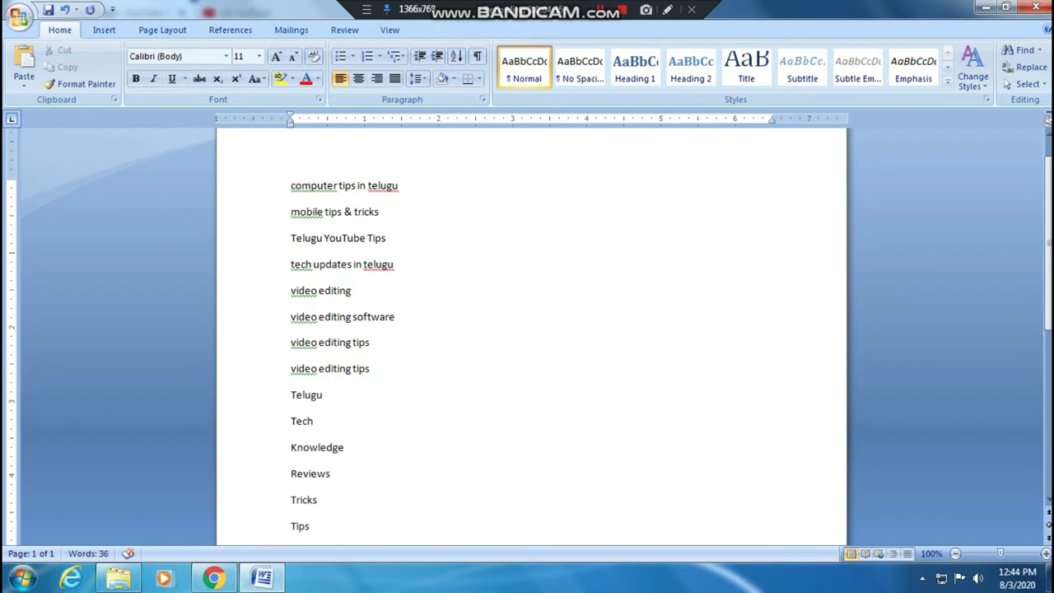
- Cut the line "Telugu" from the Word document and paste it into the channel's Keywords field in Chrome
{"action": "left_click_drag", "start_coordinate": [291, 395], "coordinate": [324, 395]}
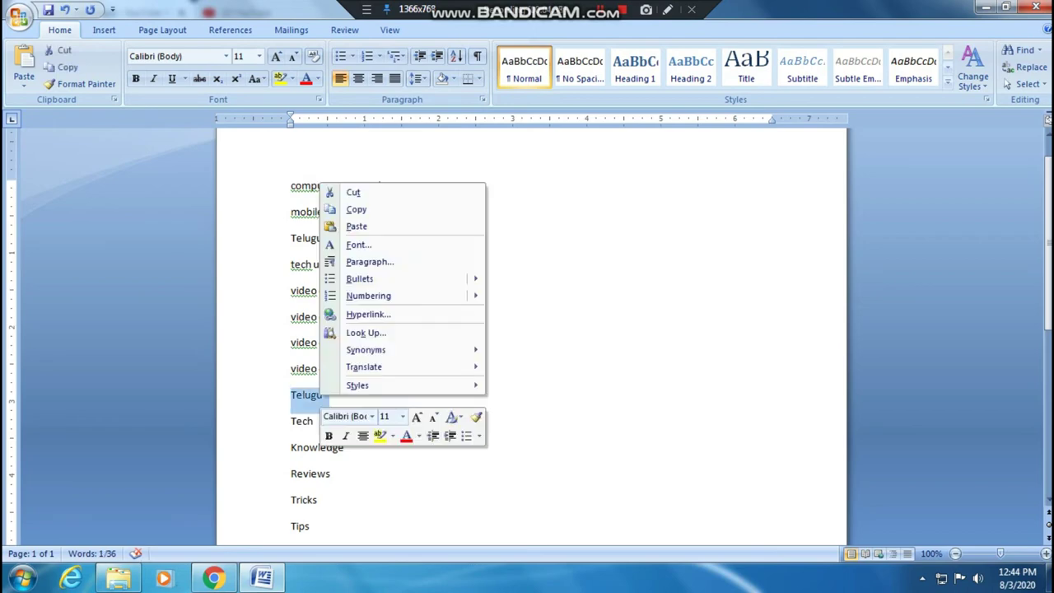
{"action": "right_click", "coordinate": [321, 398]}
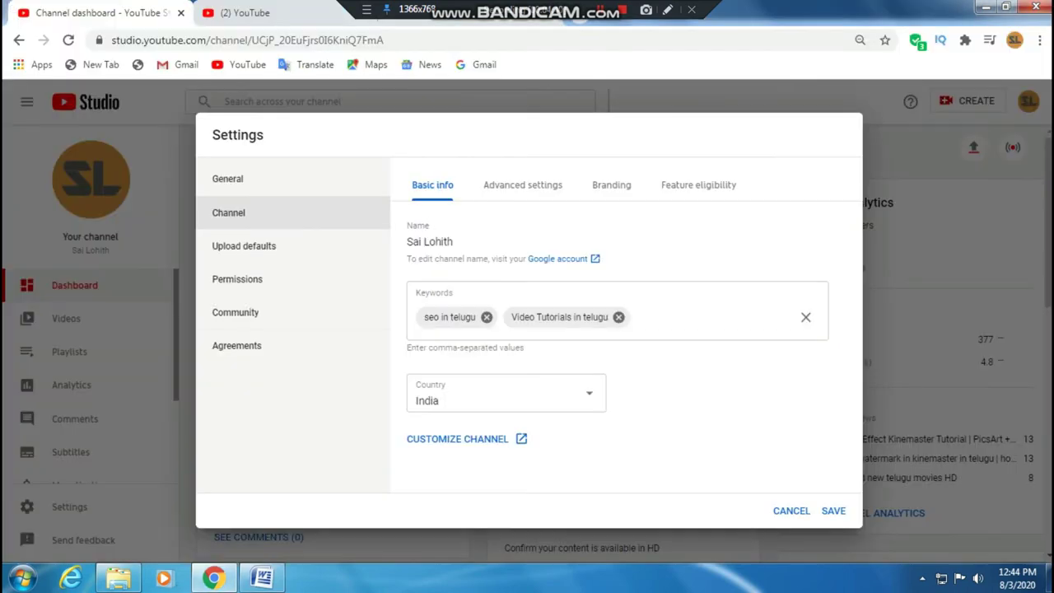
{"action": "left_click", "coordinate": [636, 317]}
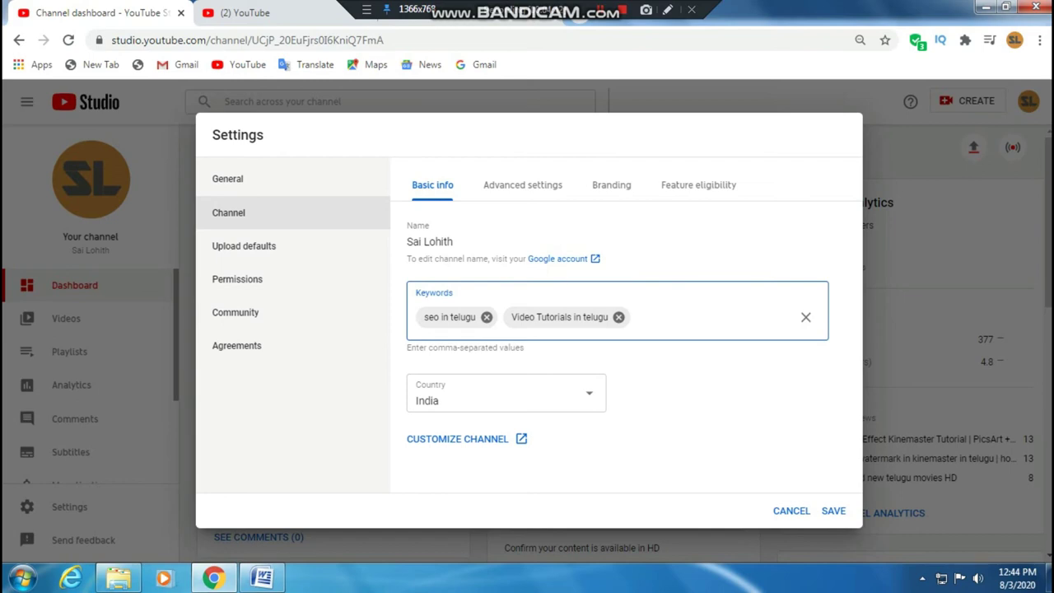
{"action": "key", "text": "ctrl+v"}
- Cut the line "computer tips in telugu" from the Word document and paste it as a channel keyword in Chrome
{"action": "key", "text": "alt+Tab"}
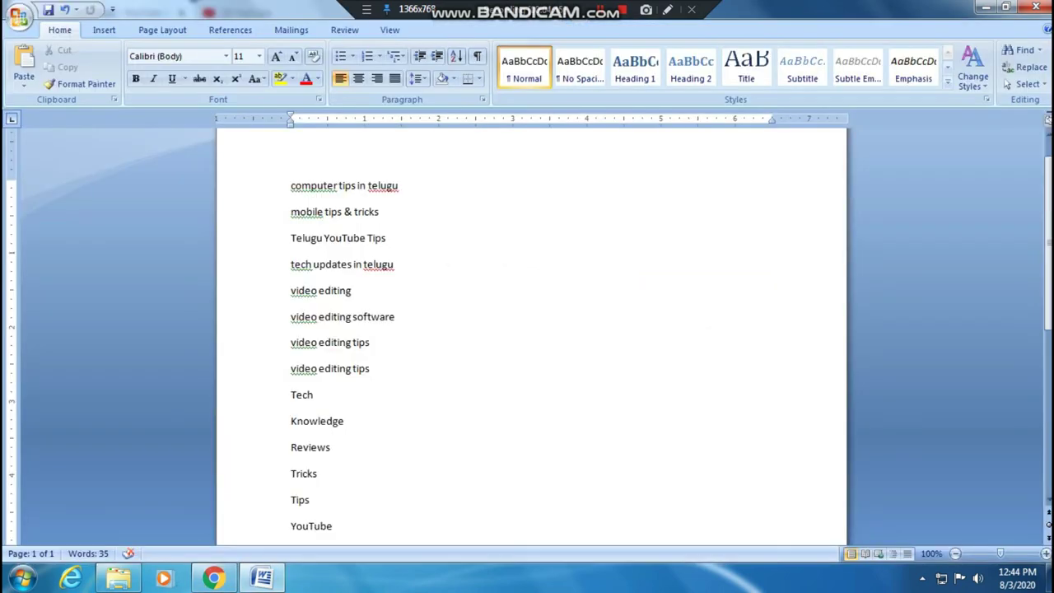
{"action": "left_click", "coordinate": [291, 185]}
{"action": "left_click_drag", "start_coordinate": [291, 185], "coordinate": [398, 185]}
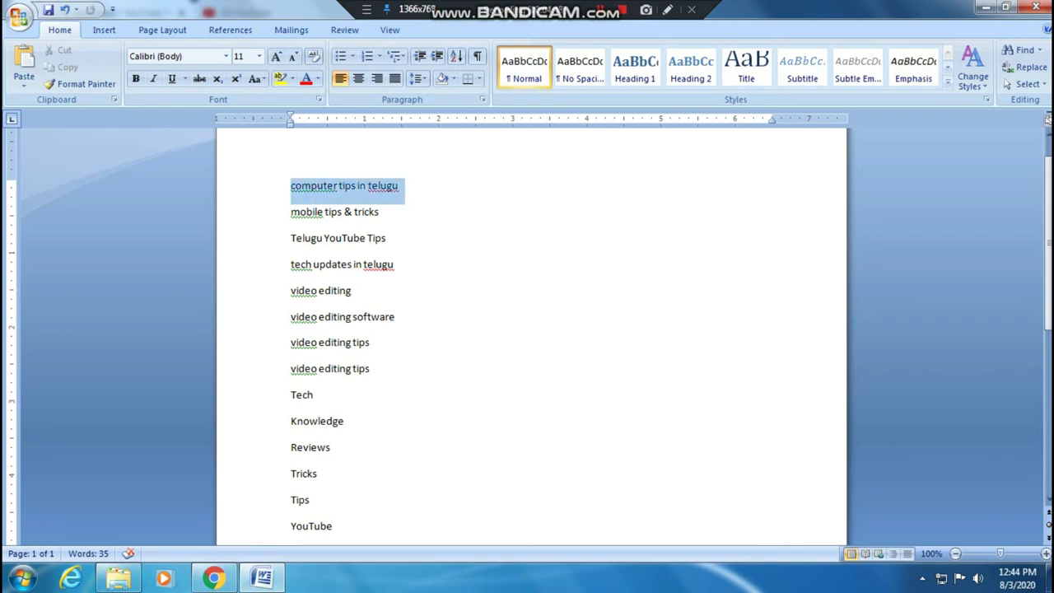
{"action": "right_click", "coordinate": [392, 190]}
{"action": "left_click", "coordinate": [403, 200]}
{"action": "key", "text": "alt+Tab"}
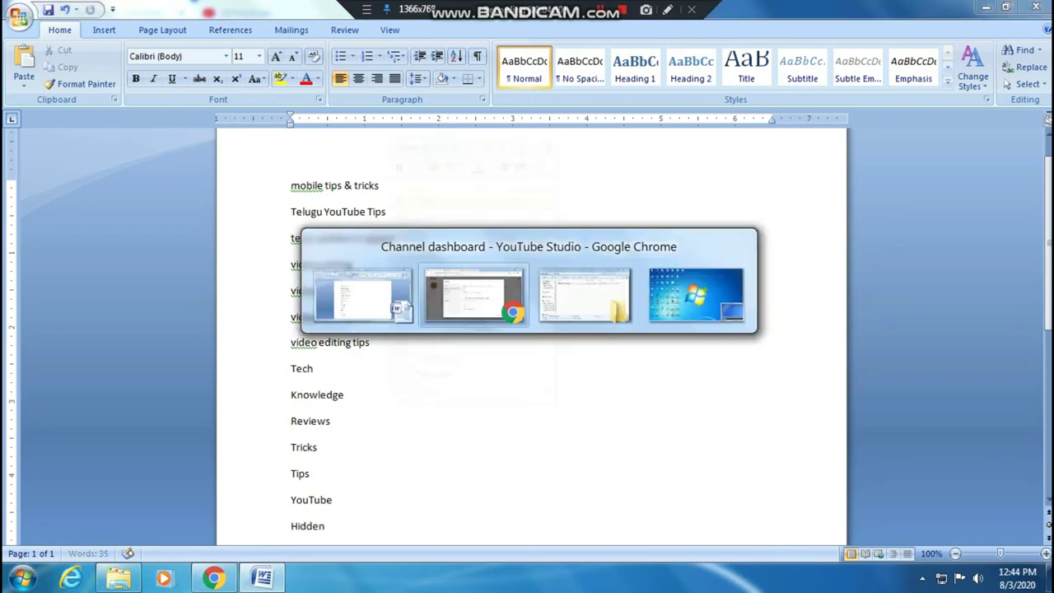
{"action": "key", "text": "ctrl+v"}
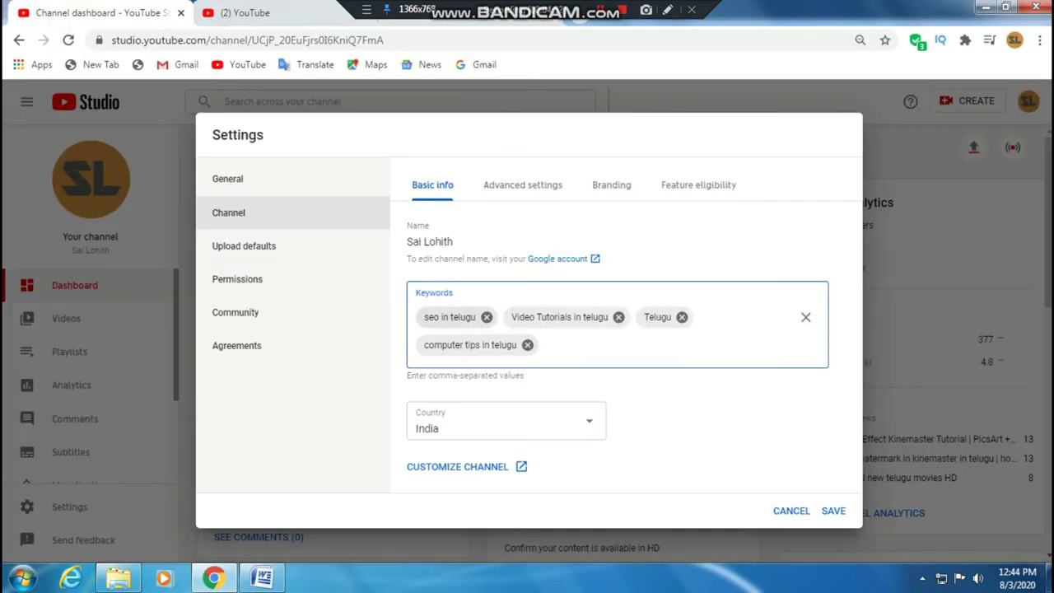
- Cut the line "mobile tips & tricks" from the Word document and paste it as a channel keyword in Chrome
{"action": "key", "text": "alt+Tab"}
{"action": "key", "text": "shift+Down"}
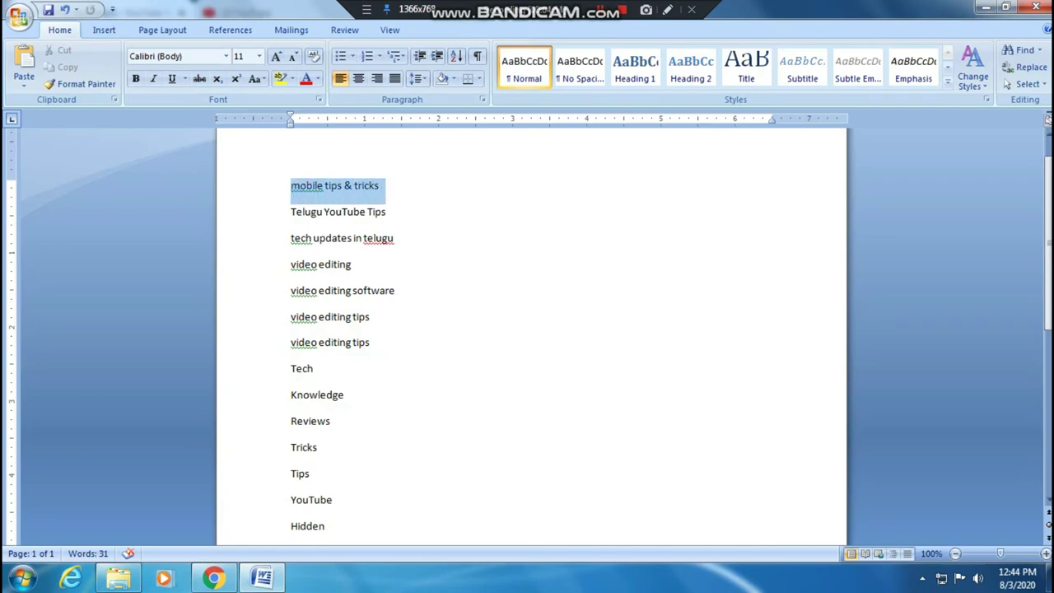
{"action": "right_click", "coordinate": [328, 191]}
{"action": "left_click", "coordinate": [354, 203]}
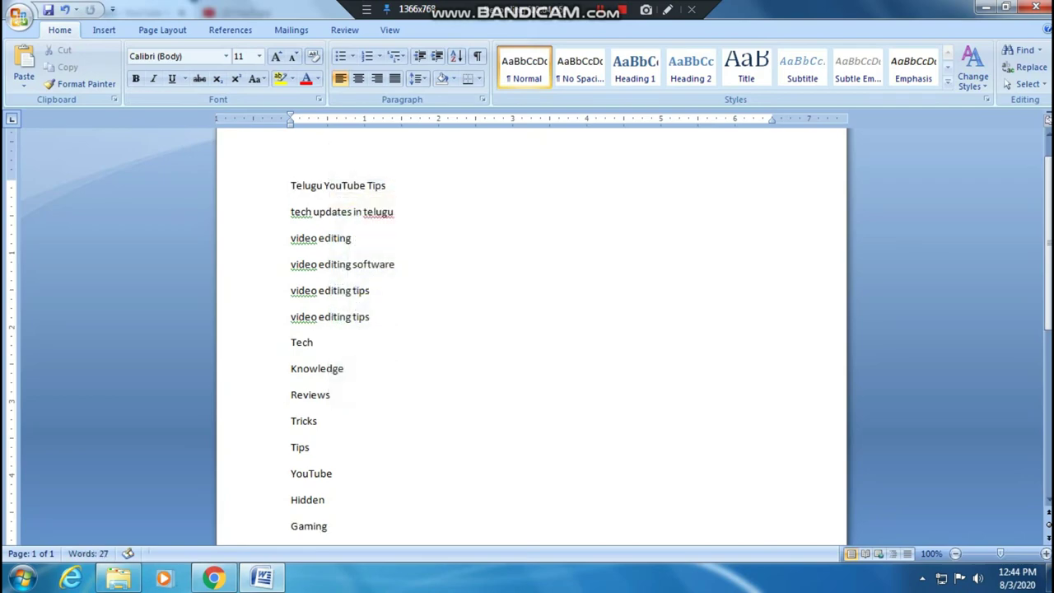
{"action": "key", "text": "alt+Tab"}
{"action": "key", "text": "ctrl+v"}
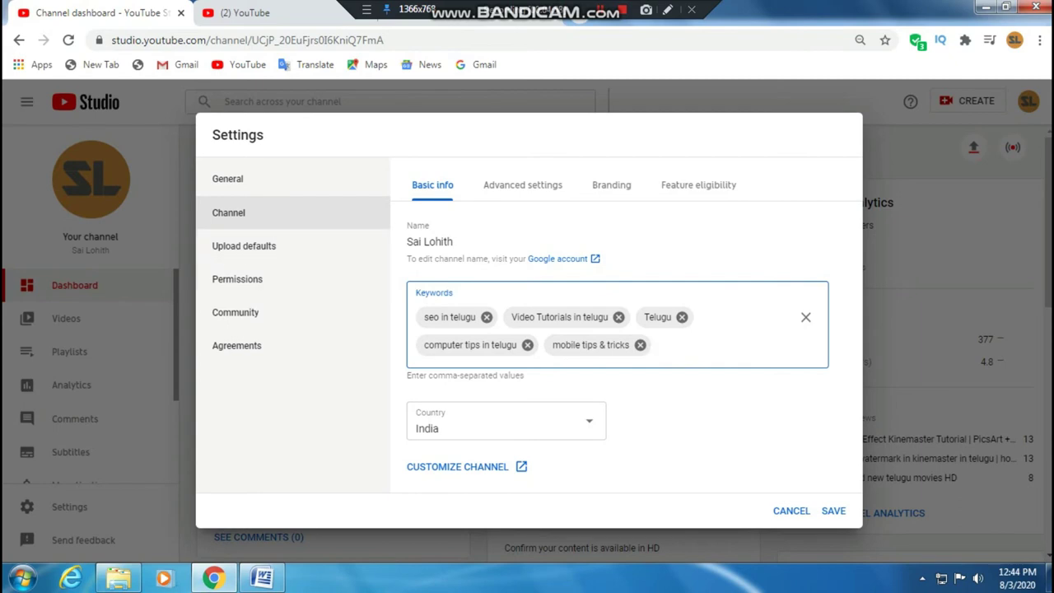
- Cut the line "Telugu YouTube Tips" from the Word document and paste it as a channel keyword in Chrome
{"action": "key", "text": "alt+Tab"}
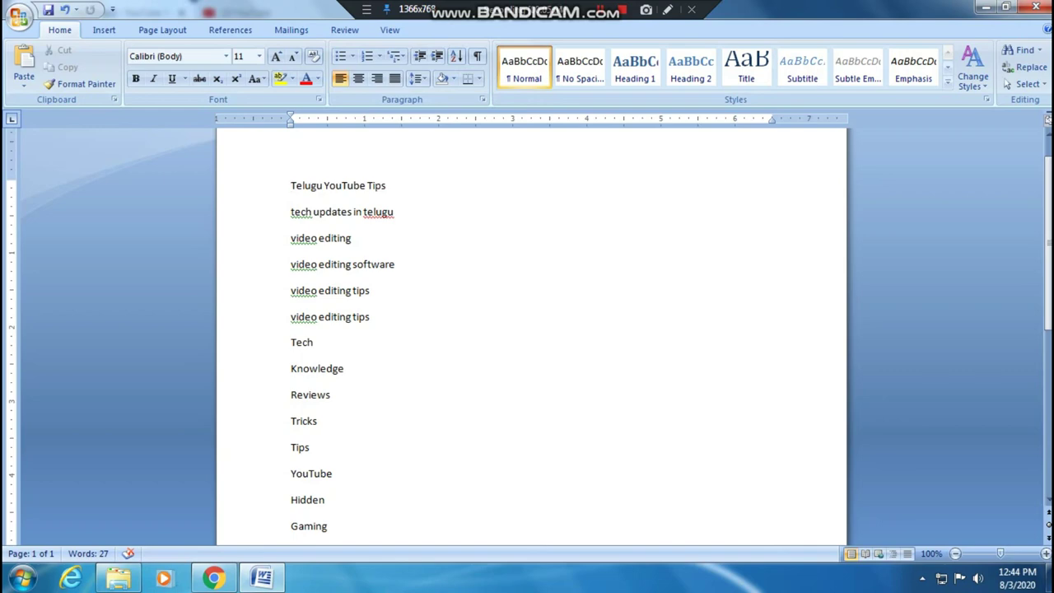
{"action": "key", "text": "shift+Down"}
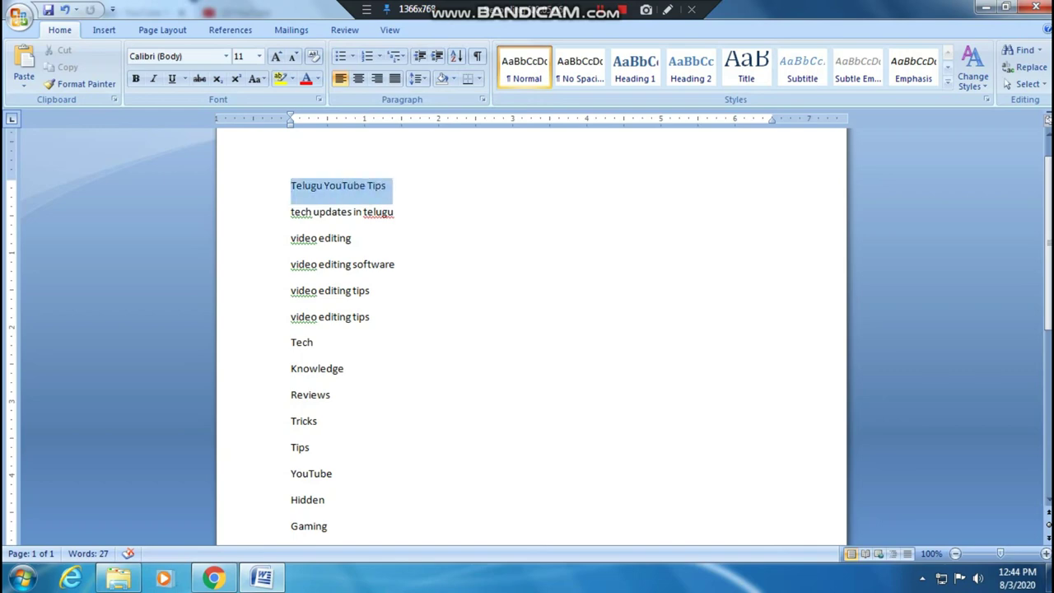
{"action": "right_click", "coordinate": [371, 188]}
{"action": "left_click", "coordinate": [399, 197]}
{"action": "key", "text": "alt+Tab"}
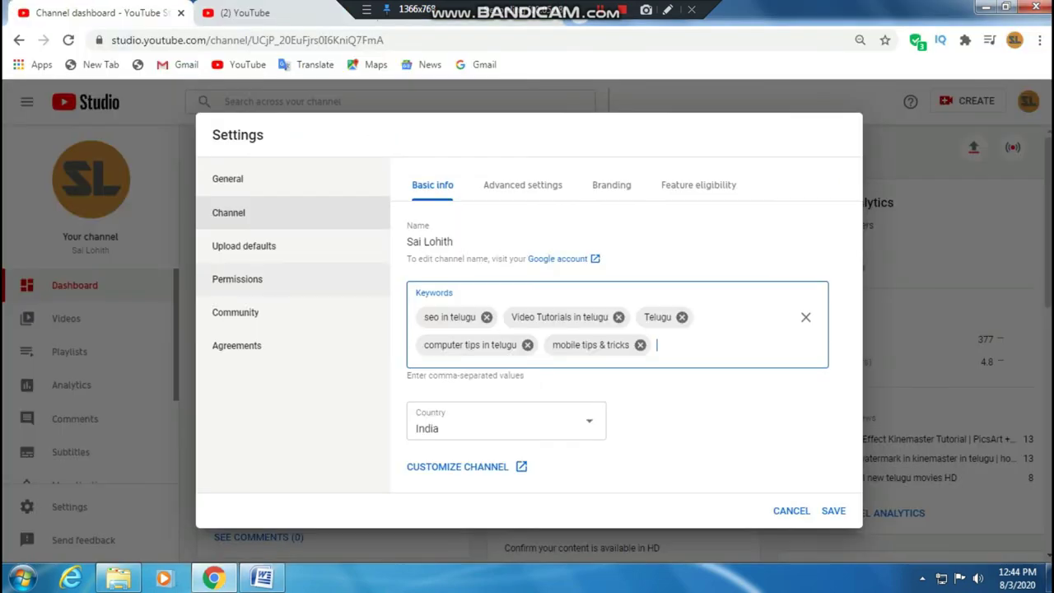
{"action": "key", "text": "ctrl+v"}
- Cut the line "tech updates in telugu" from the Word document and paste it as a channel keyword in Chrome
{"action": "key", "text": "alt+Tab"}
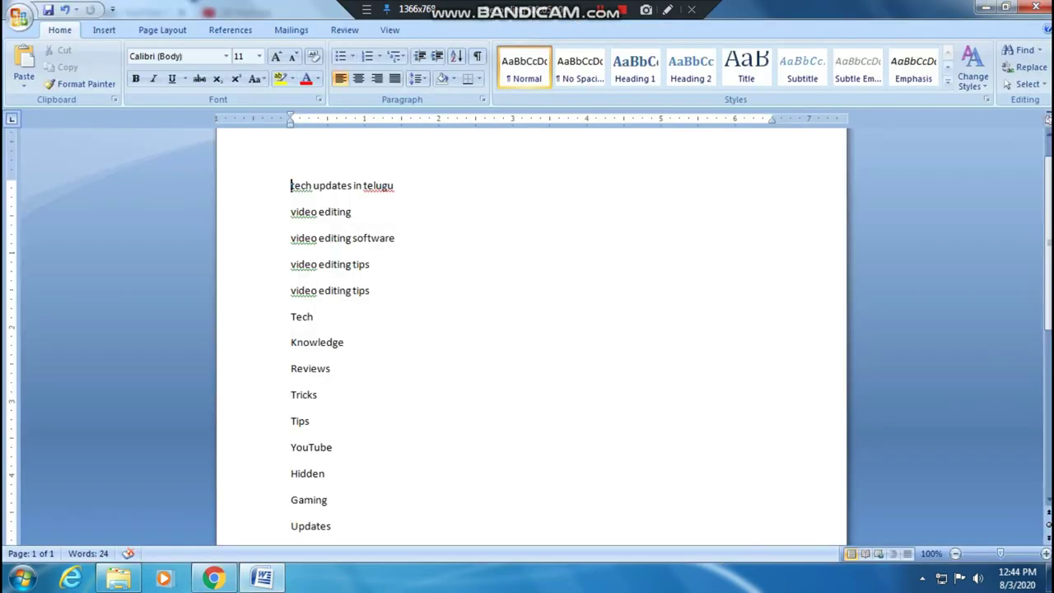
{"action": "left_click_drag", "start_coordinate": [291, 186], "coordinate": [394, 186]}
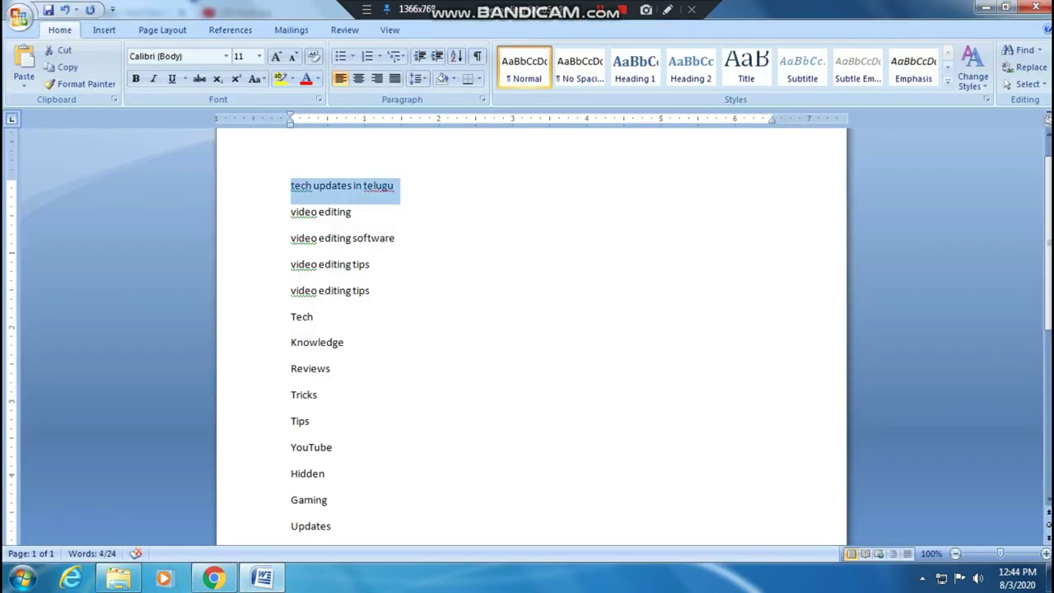
{"action": "right_click", "coordinate": [383, 183]}
{"action": "left_click", "coordinate": [416, 191]}
{"action": "key", "text": "alt+Tab"}
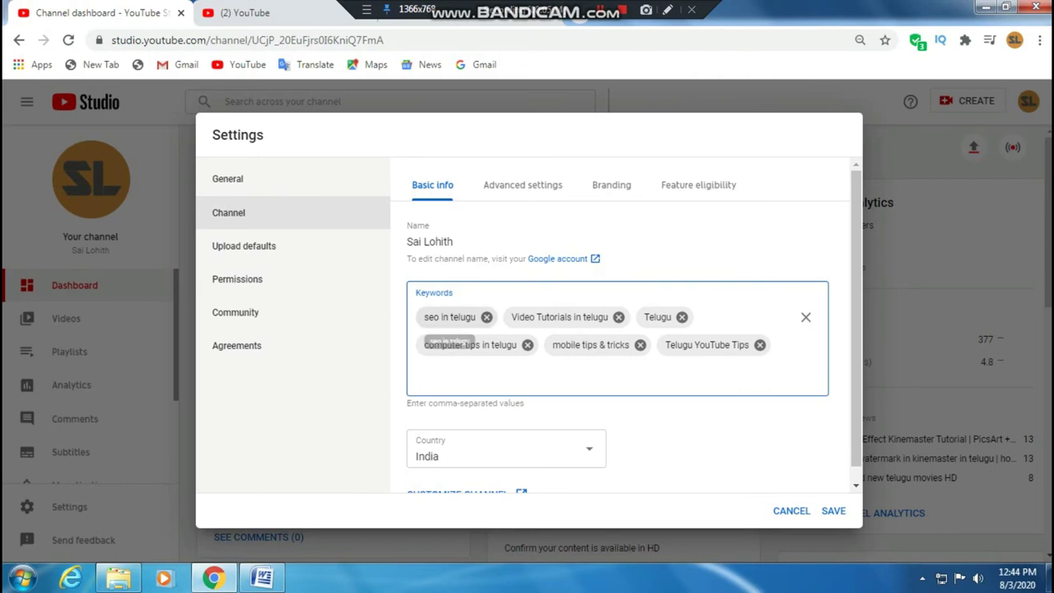
{"action": "key", "text": "ctrl+v"}
- Cut the line "video editing" from the Word document and paste it as a channel keyword in Chrome
{"action": "key", "text": "alt+Tab"}
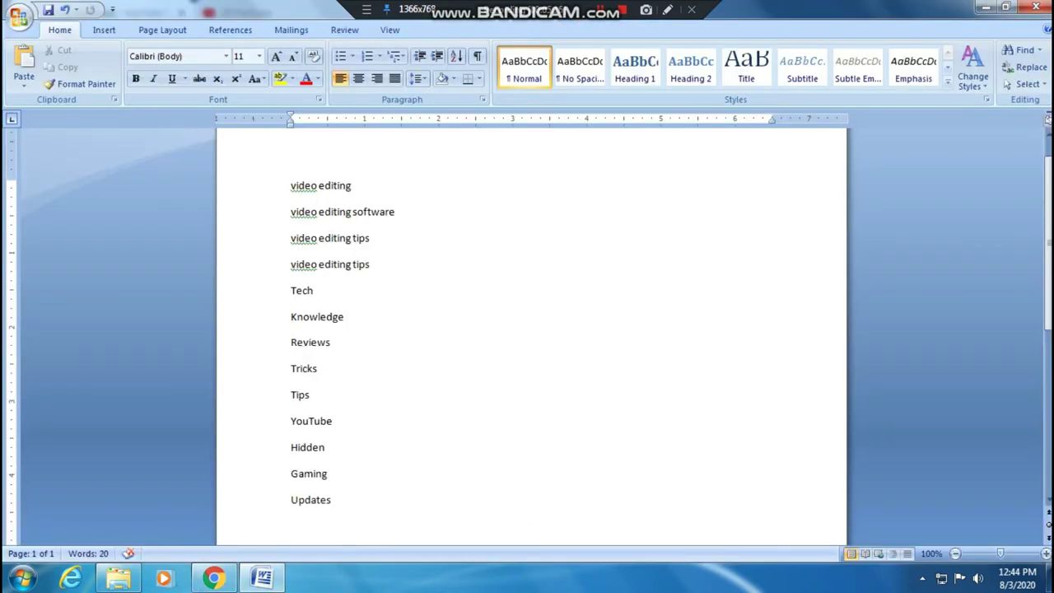
{"action": "key", "text": "shift+Down"}
{"action": "right_click", "coordinate": [321, 185]}
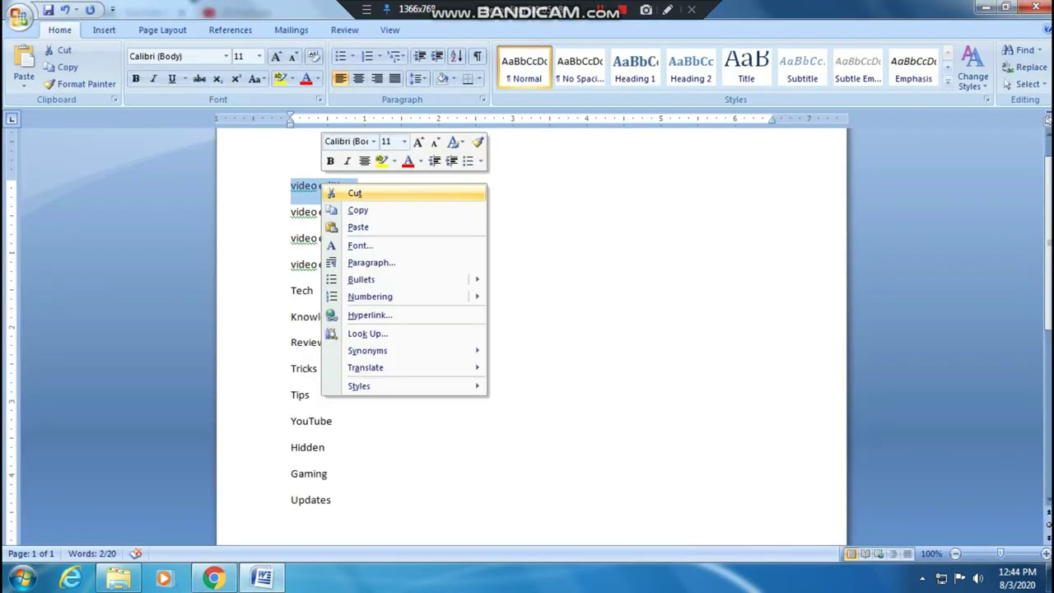
{"action": "left_click", "coordinate": [365, 197]}
{"action": "key", "text": "alt+Tab"}
{"action": "key", "text": "ctrl+v"}
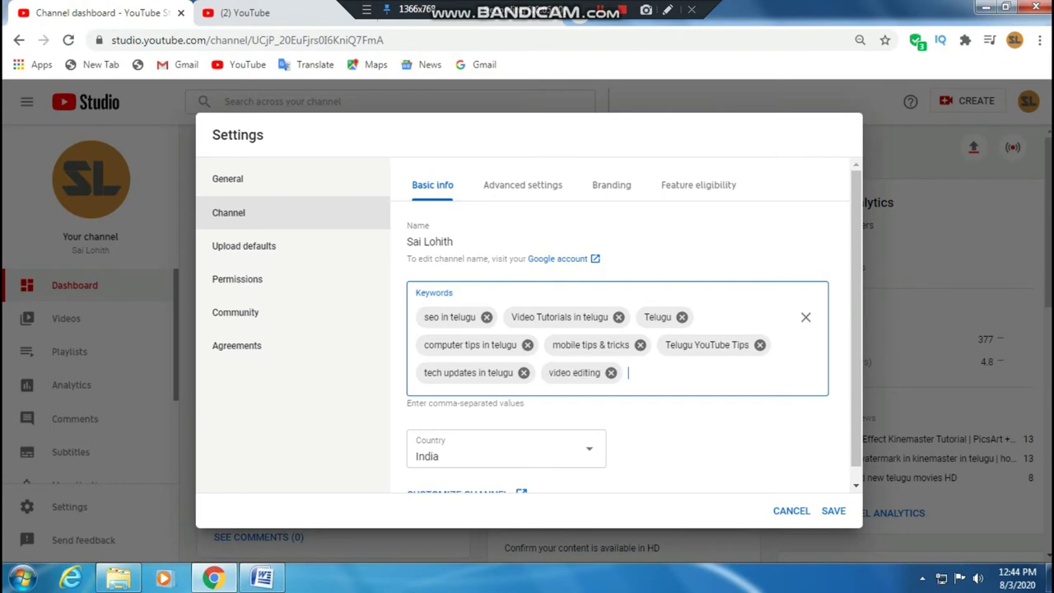
- Cut the line "video editing software" from the Word document and paste it as a channel keyword in Chrome
{"action": "key", "text": "alt+Tab"}
{"action": "key", "text": "shift+Down"}
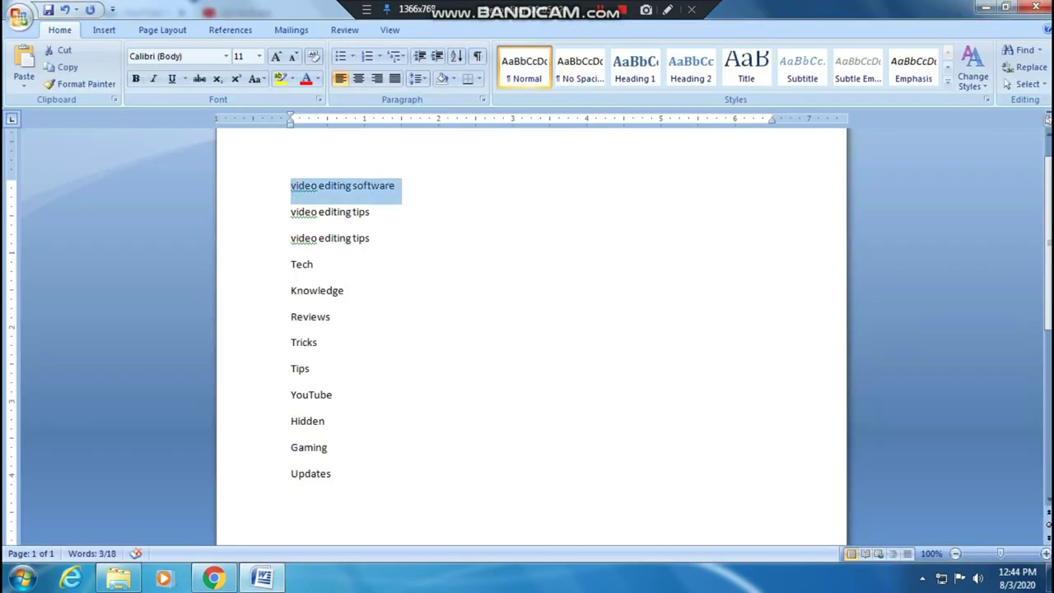
{"action": "right_click", "coordinate": [351, 183]}
{"action": "left_click", "coordinate": [390, 196]}
{"action": "key", "text": "alt+Tab"}
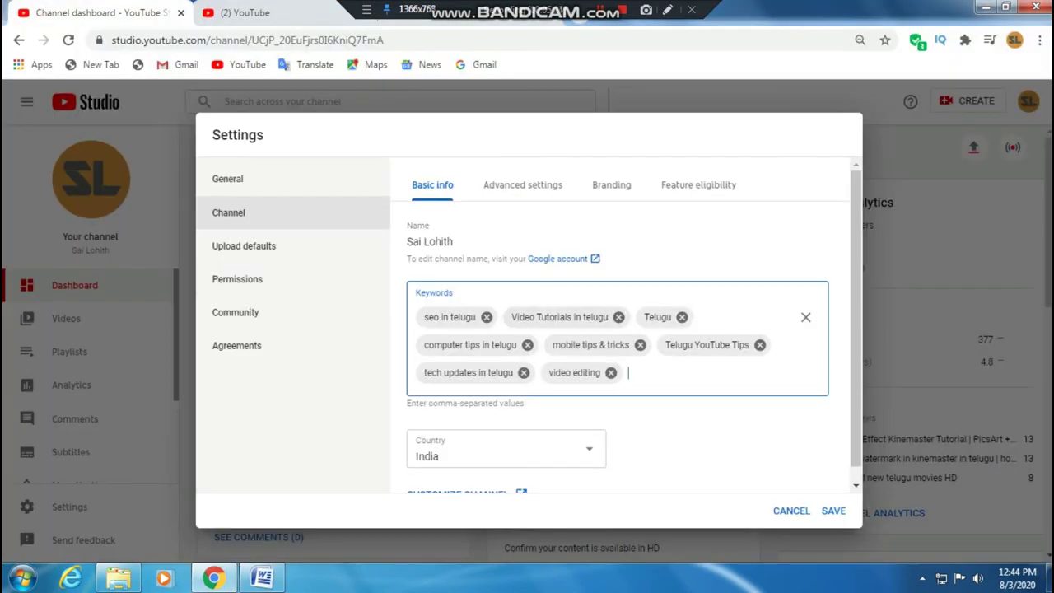
{"action": "key", "text": "ctrl+v"}
- Check the completed keyword list and save the channel settings
{"action": "key", "text": "alt+Tab"}
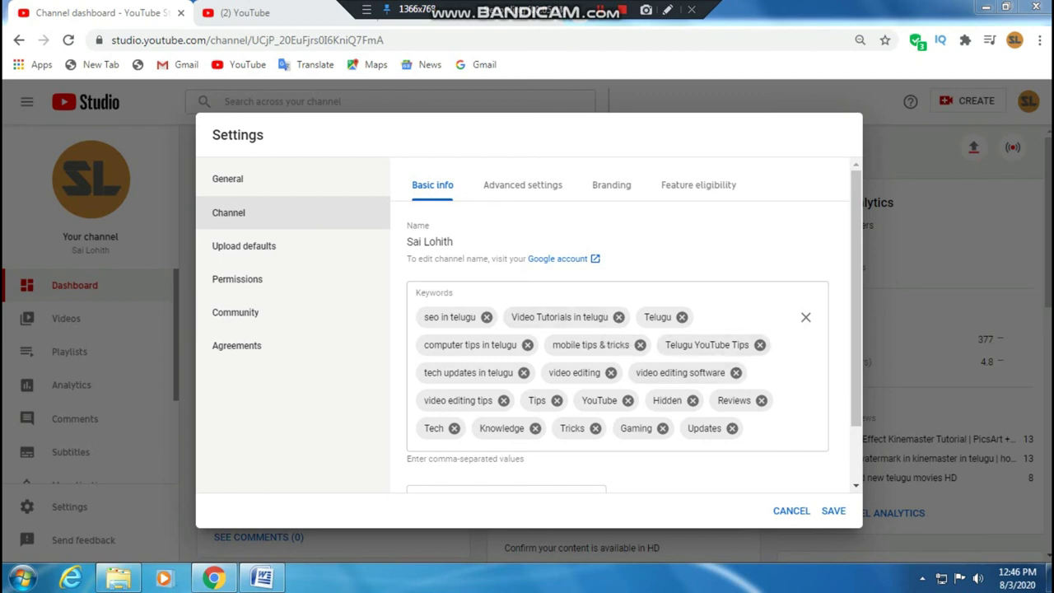
{"action": "scroll", "coordinate": [626, 346], "scroll_direction": "down", "scroll_amount": 2}
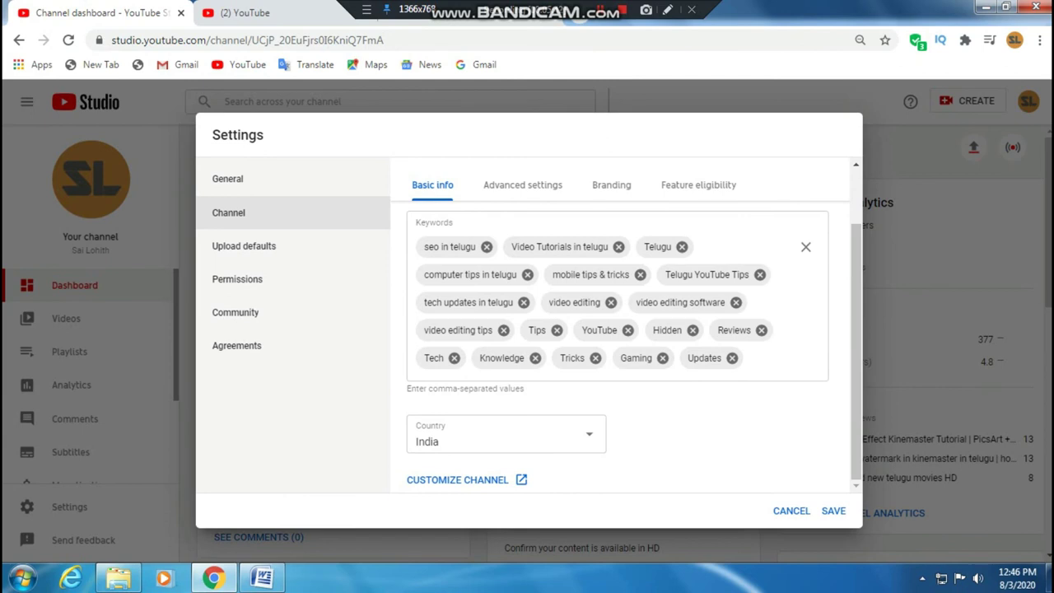
{"action": "left_click", "coordinate": [834, 511]}
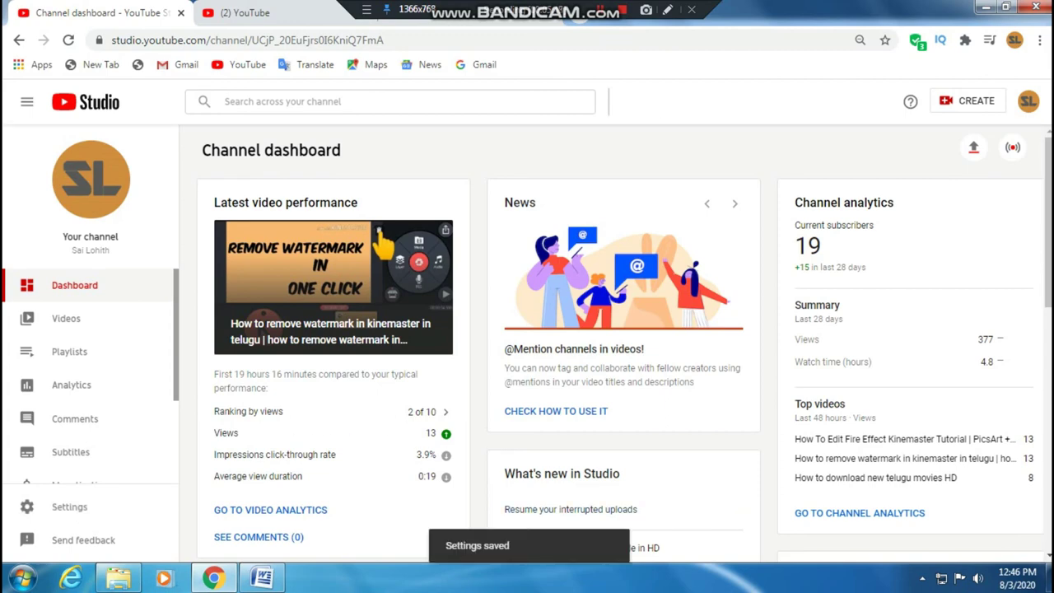
- Reopen the channel's basic info settings and review the saved keywords
{"action": "left_click", "coordinate": [70, 506]}
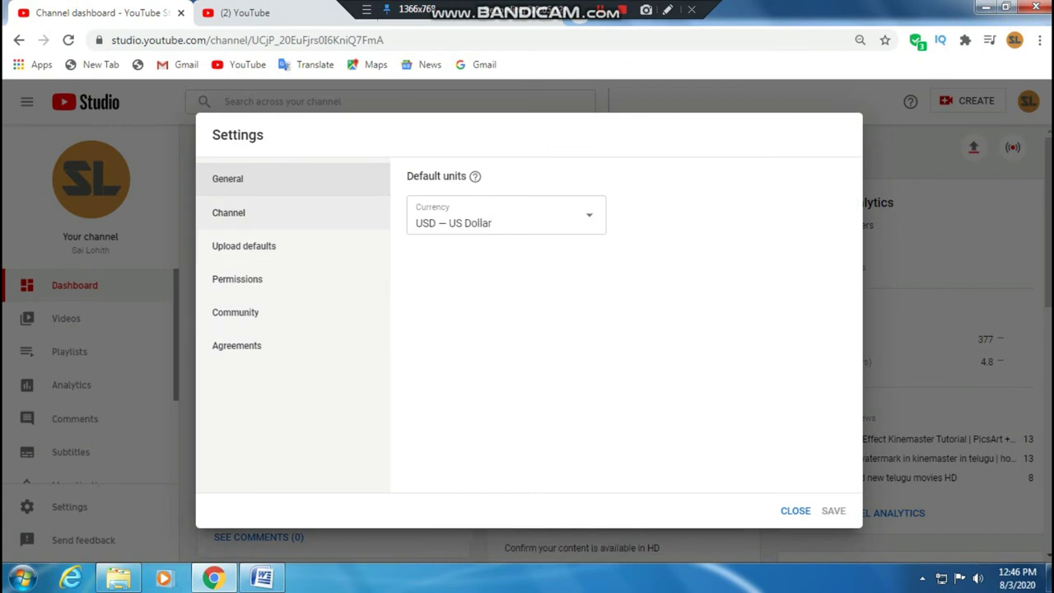
{"action": "left_click", "coordinate": [228, 213]}
{"action": "scroll", "coordinate": [635, 346], "scroll_direction": "down", "scroll_amount": 2}
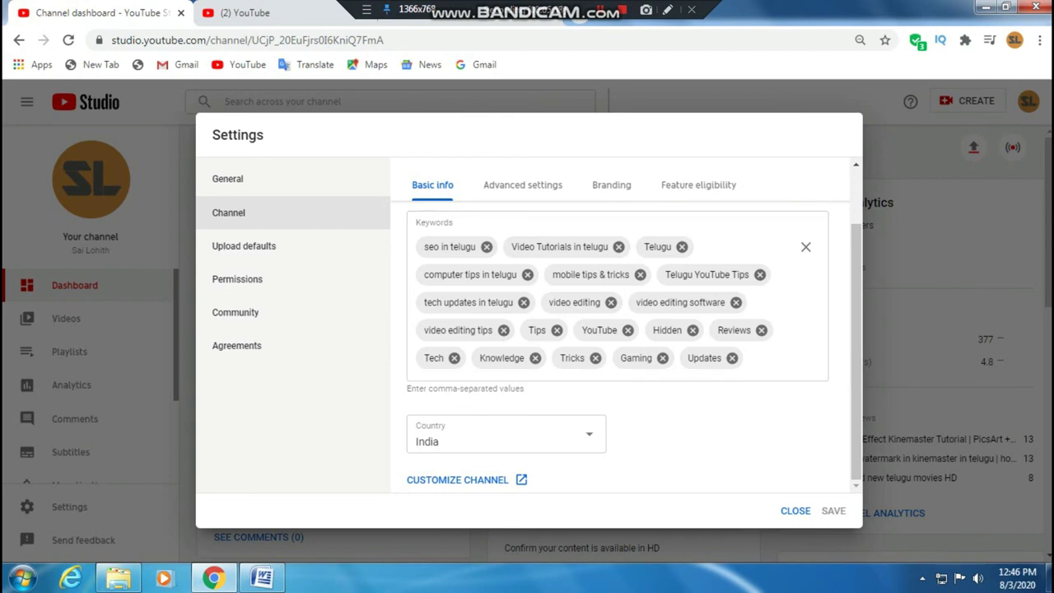
- Review the channel's advanced settings, including audience, Google Ads account linking, subscriber count, other channel settings and advertisements
{"action": "left_click", "coordinate": [522, 184]}
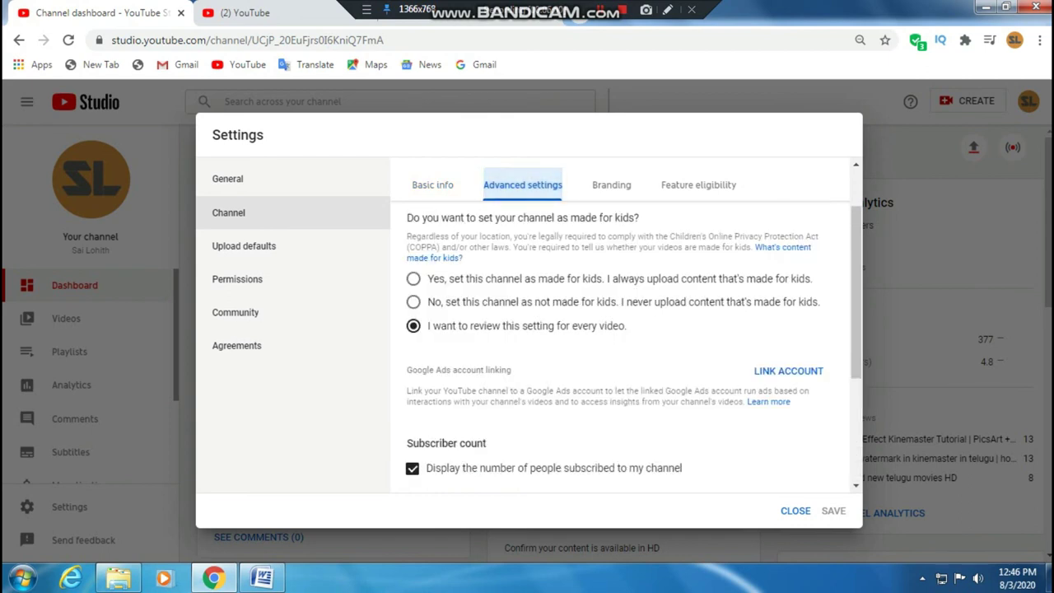
{"action": "scroll", "coordinate": [626, 329], "scroll_direction": "up", "scroll_amount": 2}
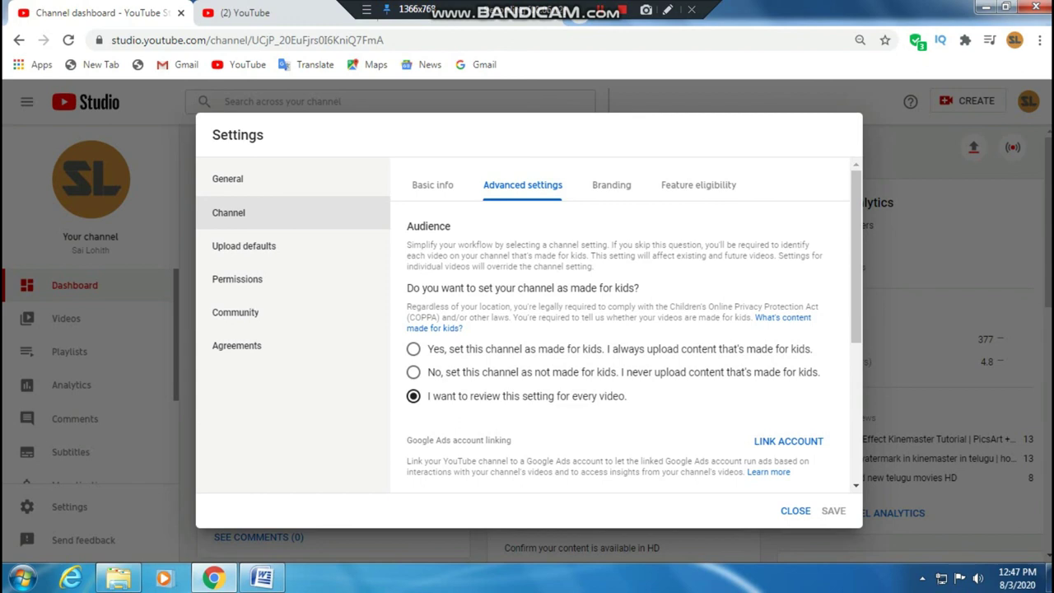
{"action": "scroll", "coordinate": [626, 346], "scroll_direction": "down", "scroll_amount": 4}
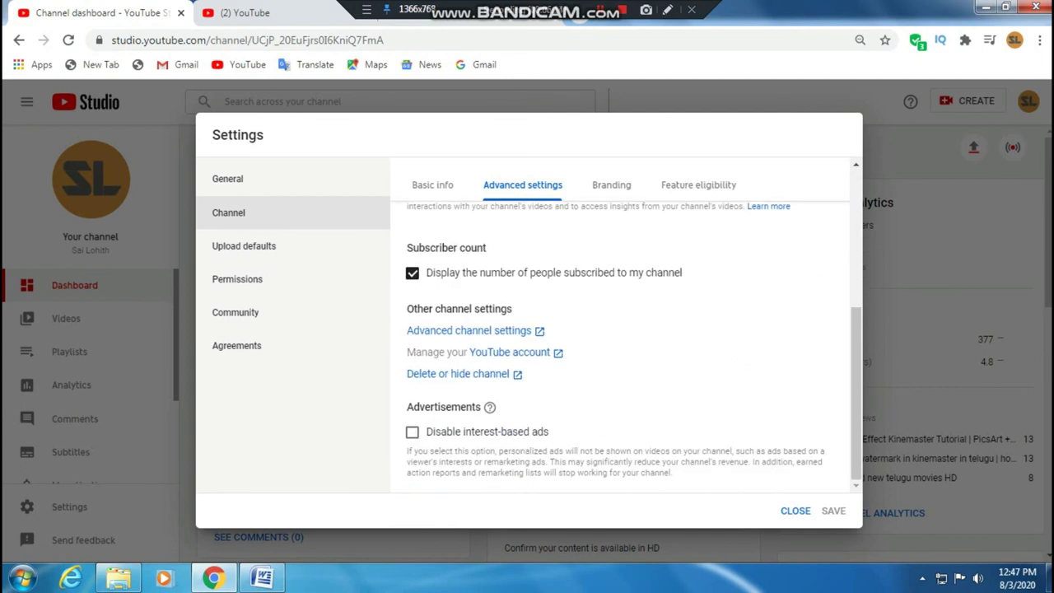
{"action": "scroll", "coordinate": [626, 346], "scroll_direction": "up", "scroll_amount": 3}
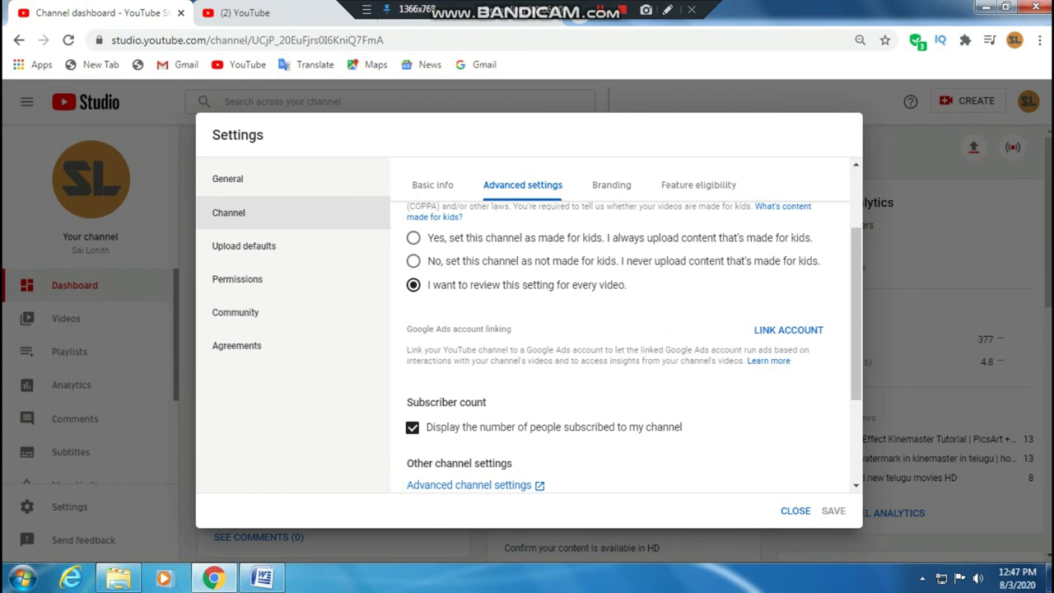
{"action": "scroll", "coordinate": [626, 346], "scroll_direction": "up", "scroll_amount": 3}
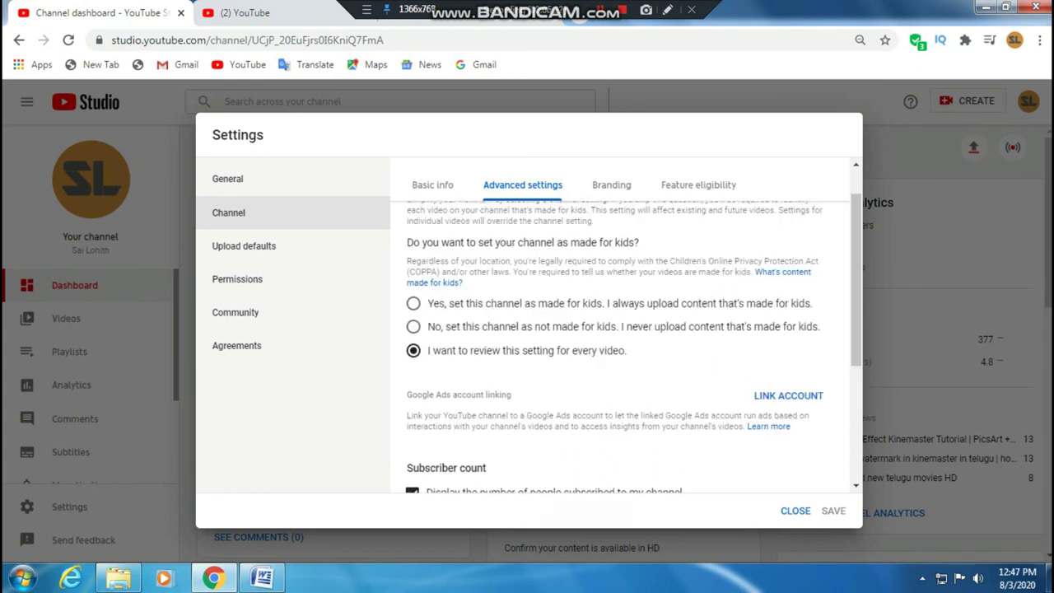
- Check the channel's video watermark branding and its feature eligibility, and close the settings
{"action": "left_click", "coordinate": [602, 176]}
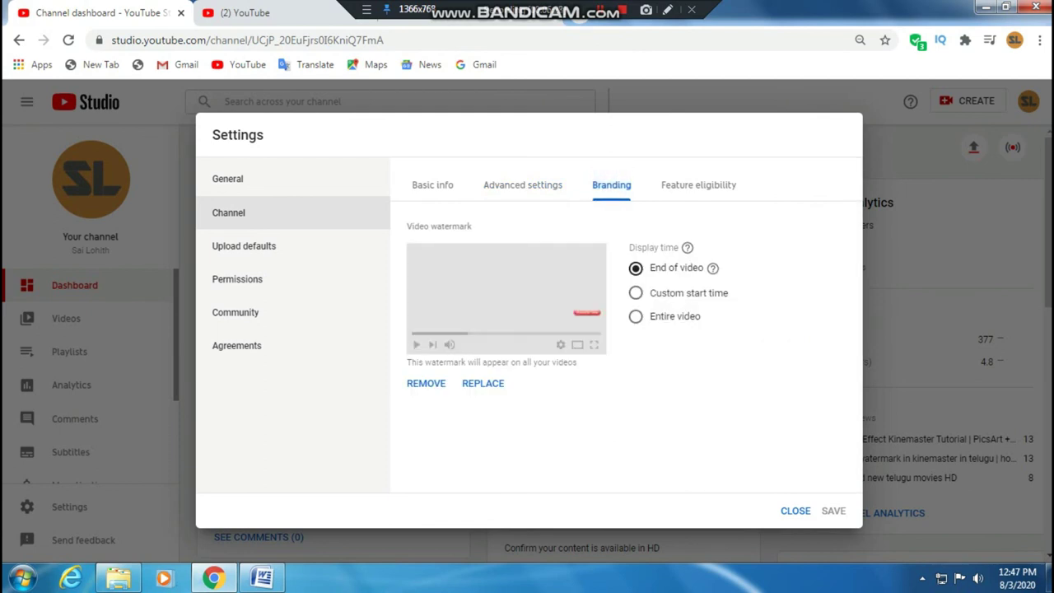
{"action": "left_click", "coordinate": [699, 185]}
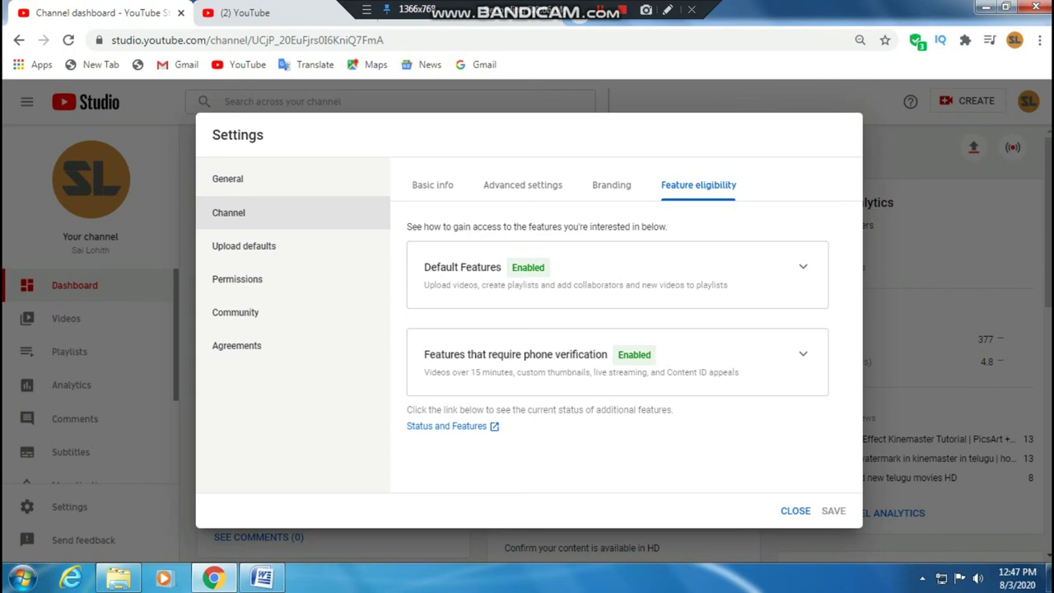
{"action": "left_click", "coordinate": [796, 511]}
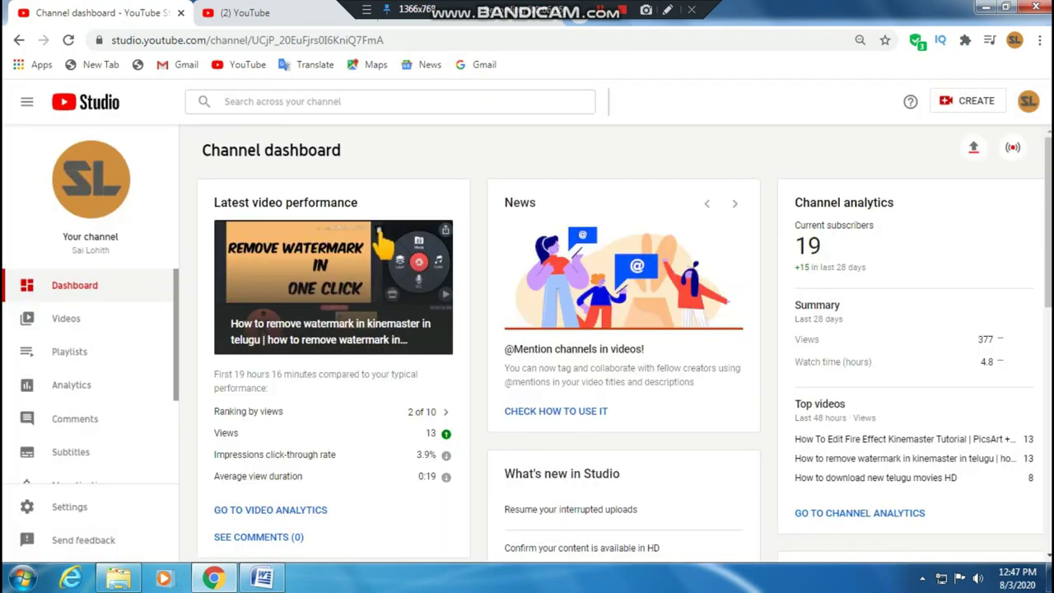